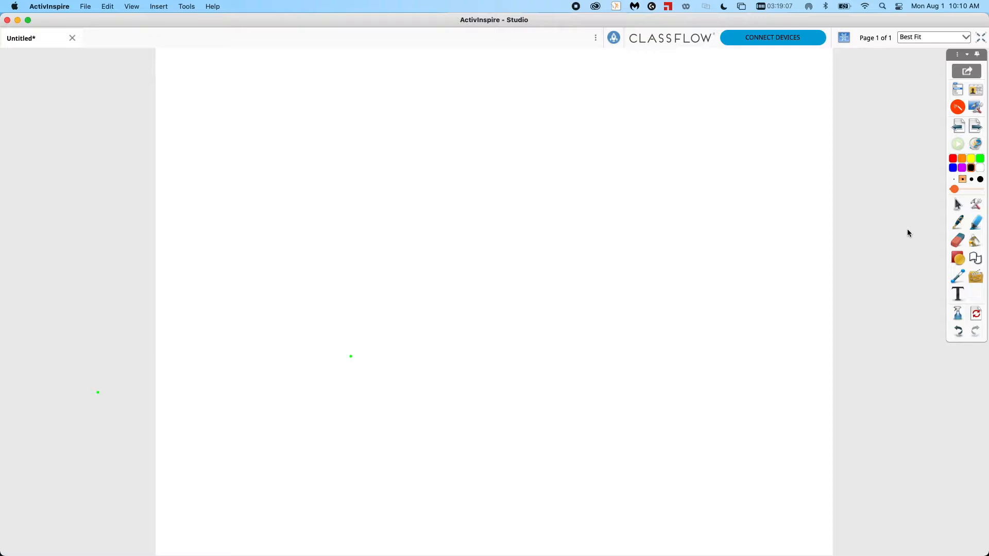
Select the thinnest pen width and draw a red S curve in the middle of the page.
mouse_move(926, 338)
left_mouse_down()
mouse_move(920, 273)
mouse_move(917, 327)
mouse_move(978, 367)
left_mouse_up()
mouse_move(920, 275)
left_mouse_down()
mouse_move(988, 355)
mouse_move(947, 63)
mouse_move(920, 233)
left_mouse_up()
left_click(900, 211)
left_click_drag(902, 194, 913, 188)
left_click(956, 182)
mouse_move(601, 115)
left_mouse_down()
mouse_move(476, 194)
mouse_move(424, 294)
left_mouse_up()
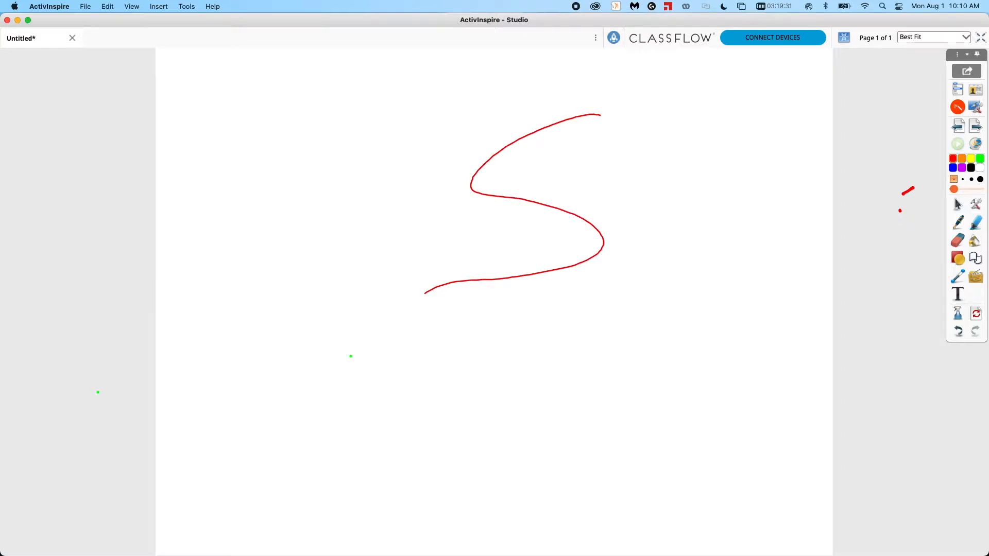
Draw three more red S curves to the right, each with a thicker preset pen width.
left_click(971, 179)
left_click(963, 179)
mouse_move(657, 136)
left_mouse_down()
mouse_move(669, 249)
mouse_move(553, 313)
left_mouse_up()
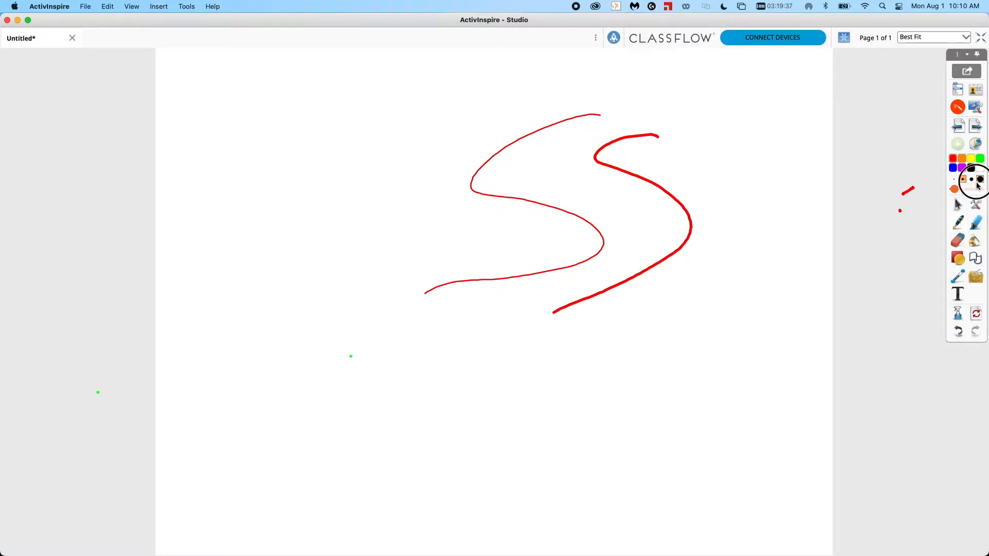
left_click(972, 180)
mouse_move(712, 150)
left_mouse_down()
mouse_move(689, 304)
mouse_move(624, 323)
left_mouse_up()
left_click(980, 179)
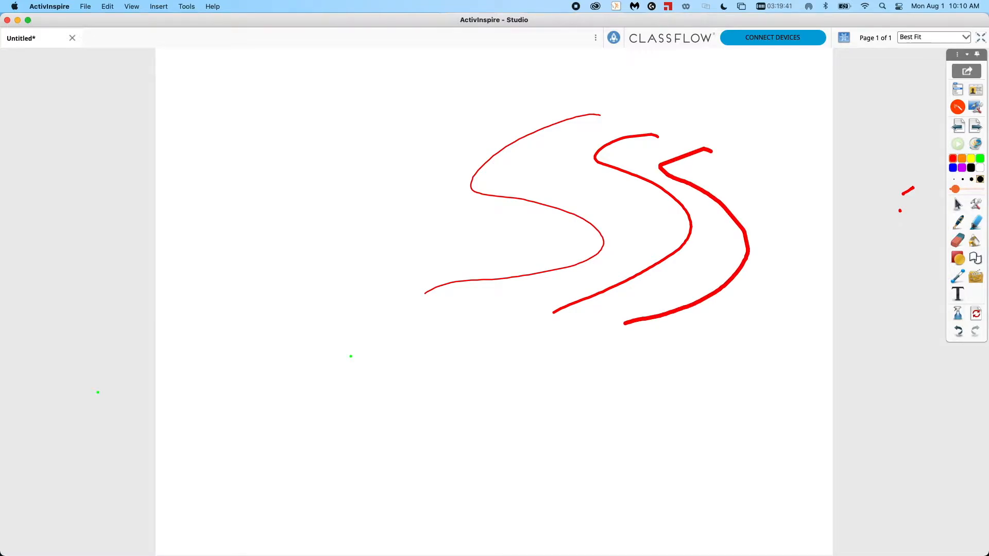
mouse_move(782, 158)
left_mouse_down()
mouse_move(736, 167)
mouse_move(802, 286)
mouse_move(682, 366)
left_mouse_up()
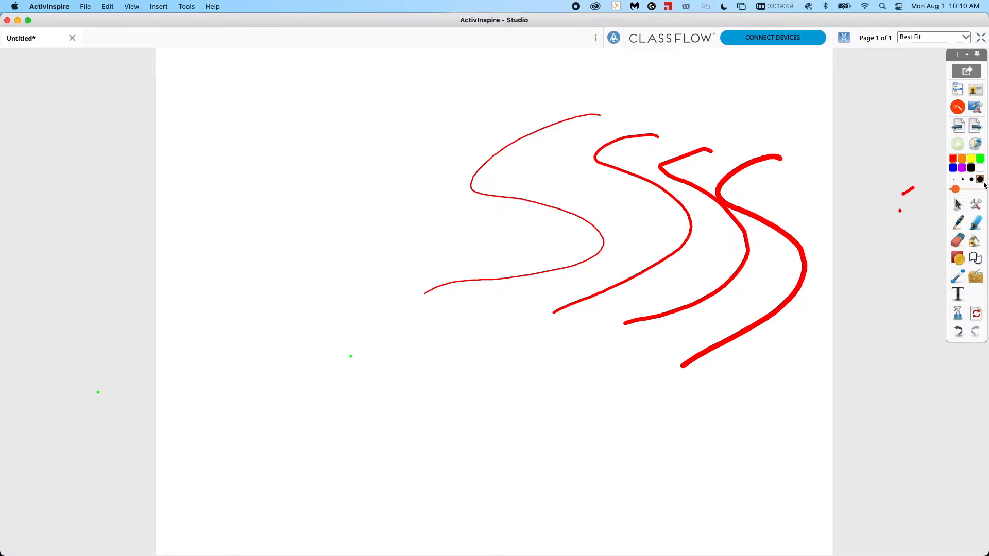
Set the pen width slider to maximum and draw a large red S across the left of the page.
left_click_drag(954, 189, 980, 190)
mouse_move(479, 90)
left_mouse_down()
mouse_move(309, 122)
mouse_move(240, 258)
mouse_move(304, 441)
mouse_move(170, 433)
left_mouse_up()
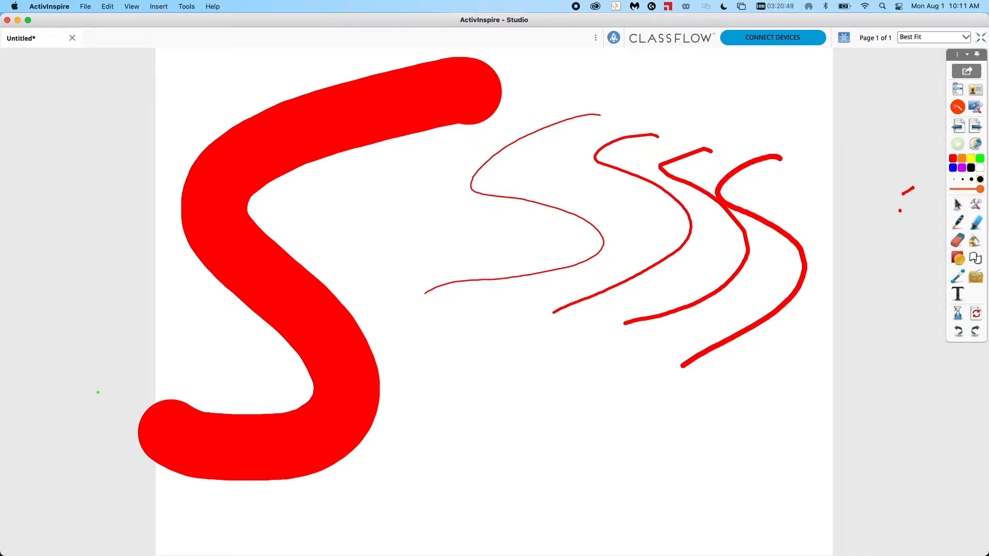
Switch to a thin green highlighter and draw a small S, two dots and a diagonal line.
left_click(954, 180)
left_click_drag(678, 431, 689, 433)
left_click_drag(698, 436, 712, 436)
mouse_move(680, 382)
left_mouse_down()
mouse_move(605, 397)
mouse_move(647, 458)
mouse_move(570, 483)
left_mouse_up()
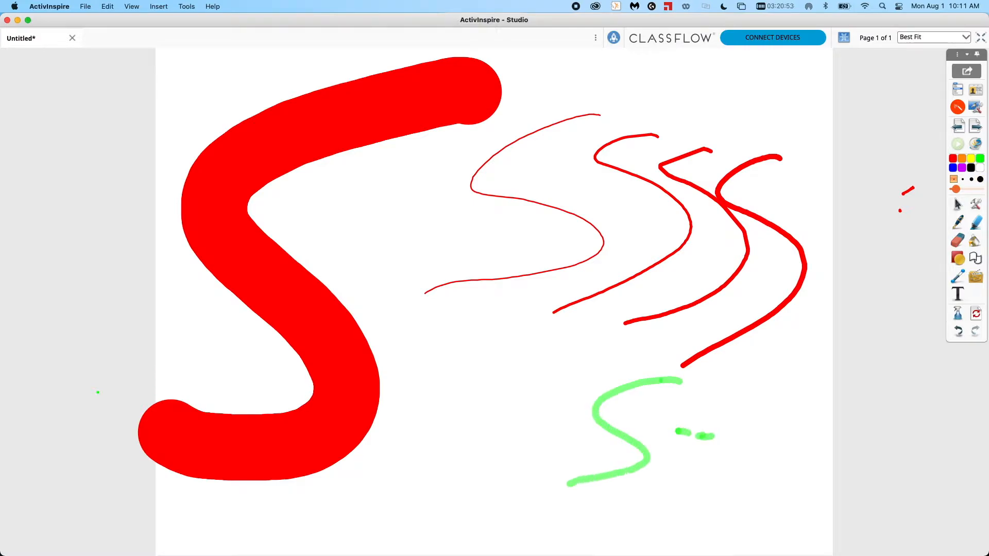
left_click_drag(798, 196, 614, 311)
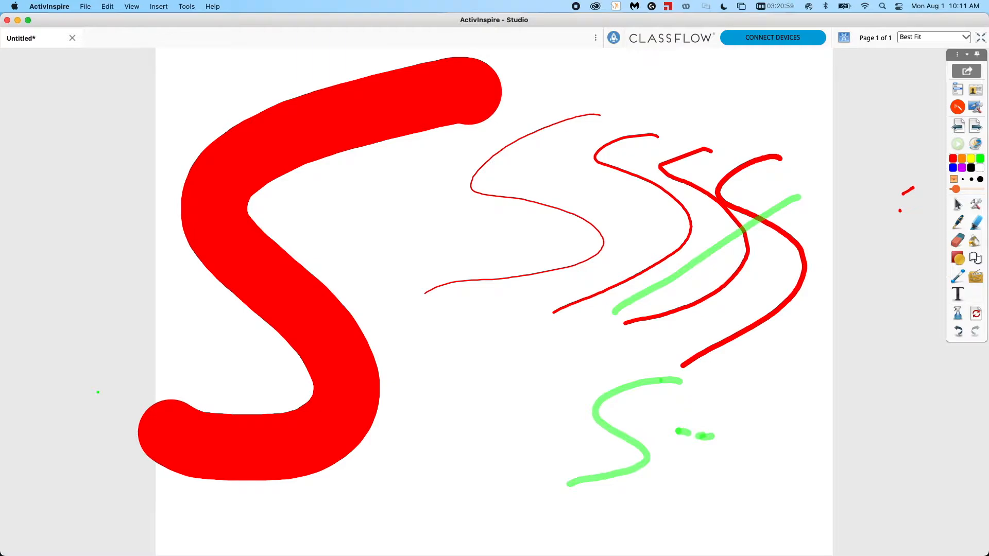
Draw three more green highlighter S shapes, each with a thicker preset width.
left_click(964, 180)
mouse_move(805, 352)
left_mouse_down()
mouse_move(756, 356)
mouse_move(764, 409)
mouse_move(731, 460)
mouse_move(688, 463)
left_mouse_up()
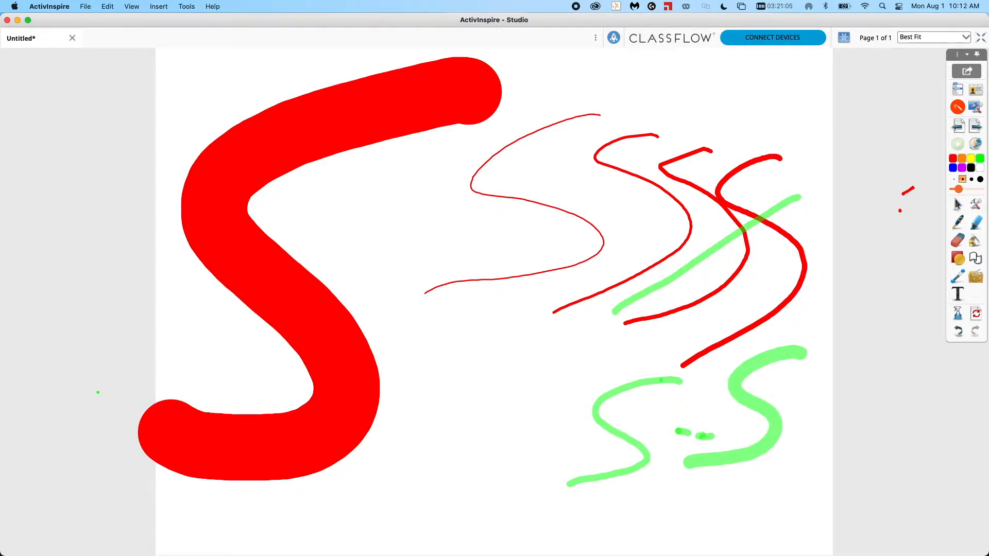
left_click(971, 179)
mouse_move(824, 309)
left_mouse_down()
mouse_move(696, 354)
mouse_move(681, 447)
mouse_move(618, 476)
left_mouse_up()
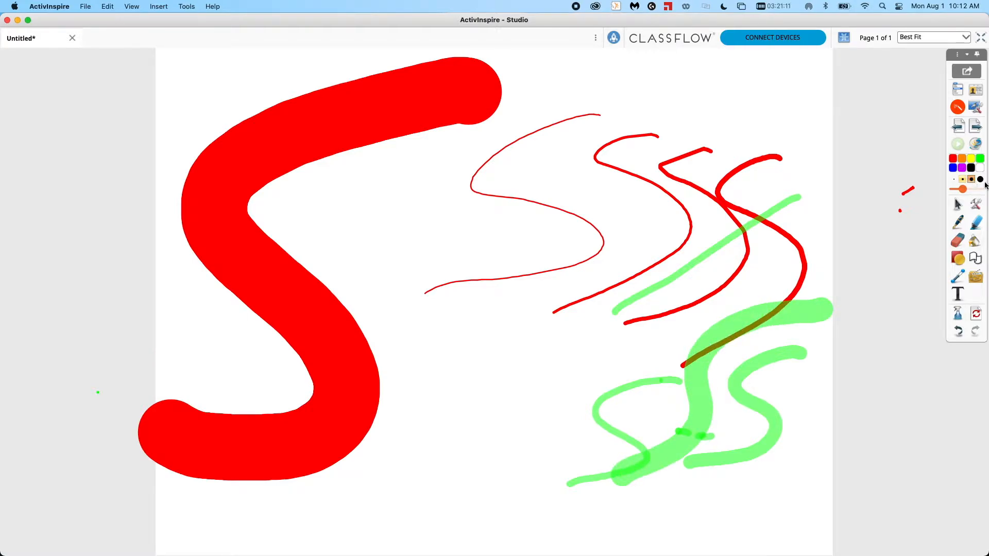
left_click(980, 179)
mouse_move(624, 265)
left_mouse_down()
mouse_move(497, 329)
mouse_move(558, 438)
mouse_move(397, 455)
left_mouse_up()
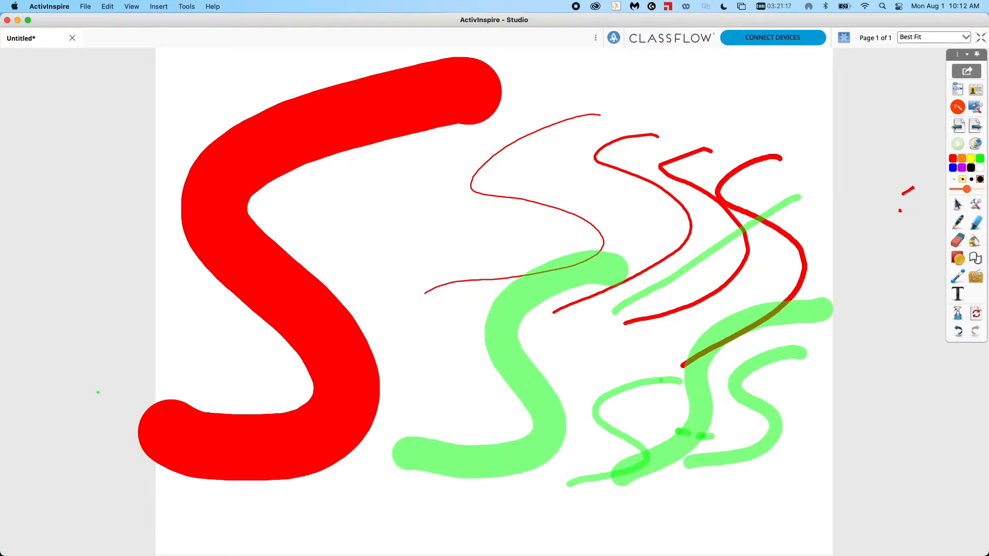
Set the highlighter width to maximum and draw a large green S and a tall green stroke on the right.
left_click_drag(966, 189, 981, 189)
mouse_move(575, 96)
left_mouse_down()
mouse_move(513, 91)
mouse_move(439, 181)
mouse_move(408, 320)
mouse_move(262, 376)
left_mouse_up()
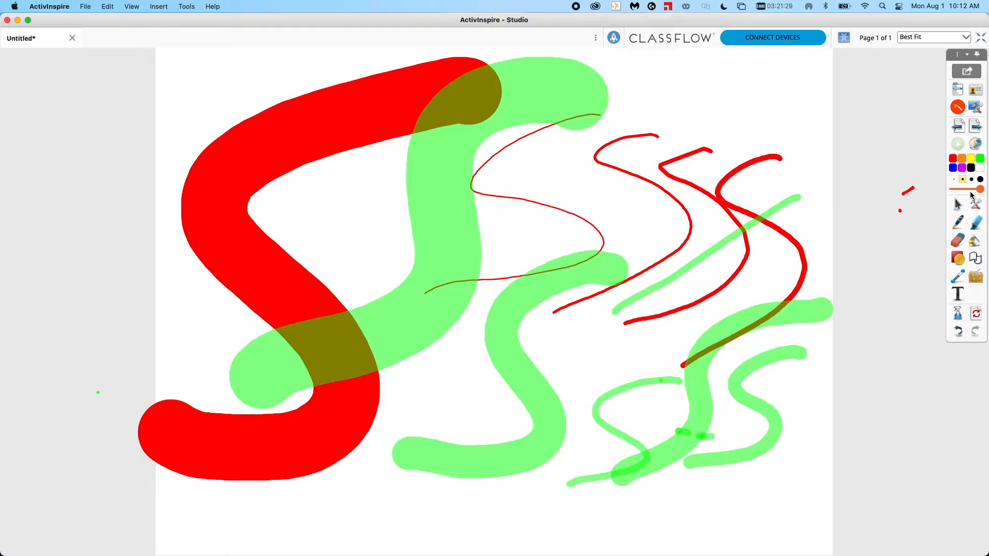
mouse_move(788, 74)
left_mouse_down()
mouse_move(727, 119)
mouse_move(721, 165)
mouse_move(796, 170)
mouse_move(661, 232)
mouse_move(811, 307)
mouse_move(785, 432)
mouse_move(793, 507)
left_mouse_up()
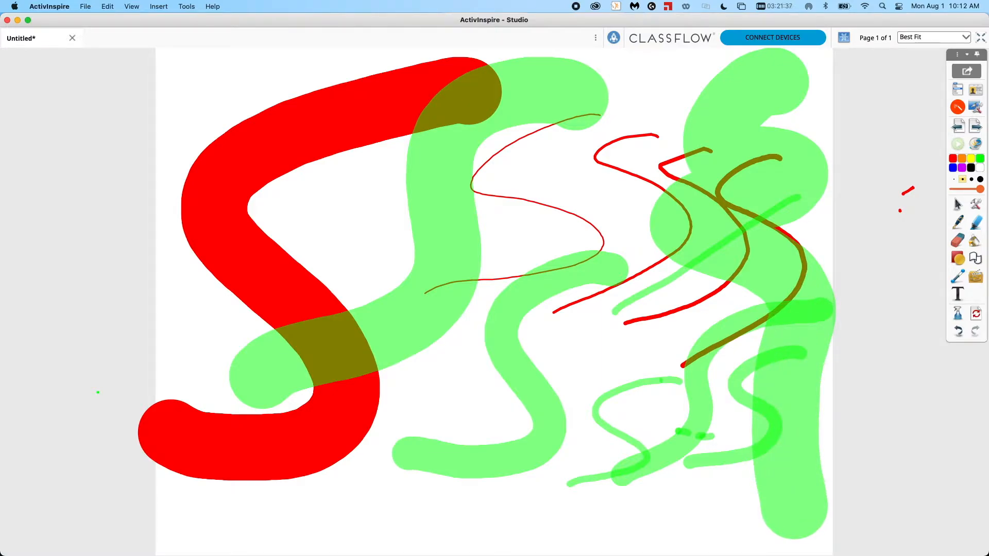
Dab several large green highlighter marks near the lower right corner of the page.
left_click(859, 482)
left_click(850, 492)
left_click(847, 511)
left_click(795, 506)
left_click_drag(800, 440, 818, 397)
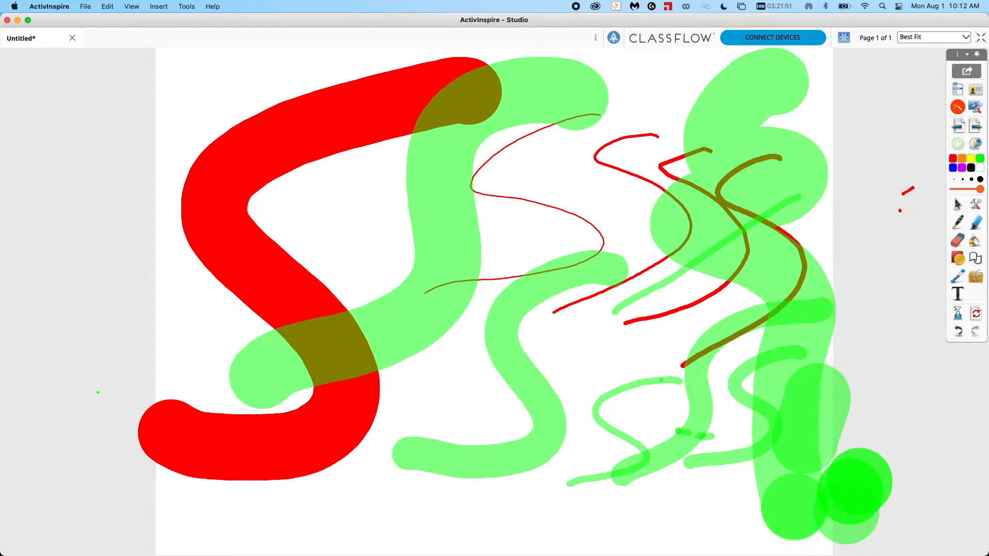
Select the eraser at maximum width and erase parts of the green strokes on the right side.
left_click(957, 240)
left_click_drag(956, 189, 980, 189)
left_click_drag(805, 249, 793, 507)
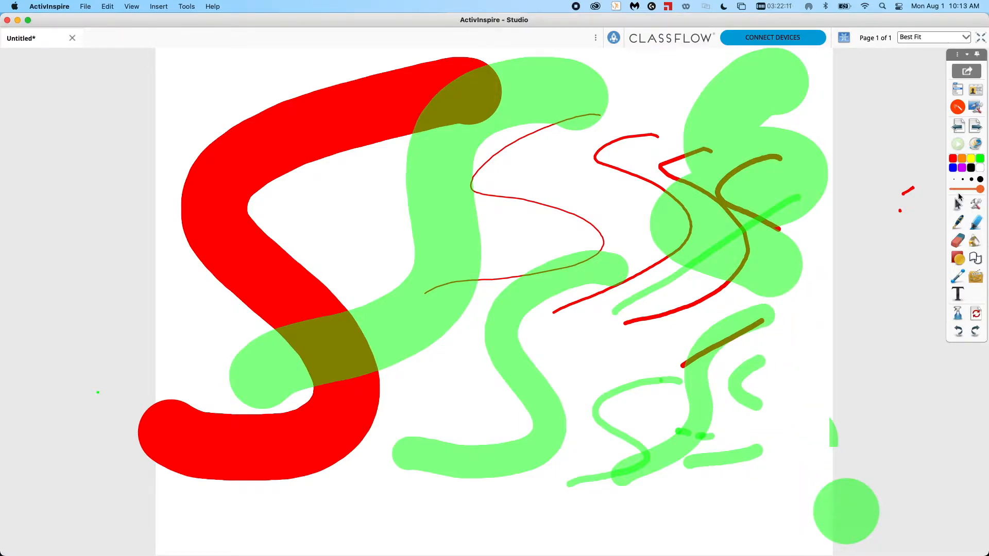
mouse_move(833, 431)
left_mouse_down()
mouse_move(754, 410)
mouse_move(690, 412)
mouse_move(744, 457)
left_mouse_up()
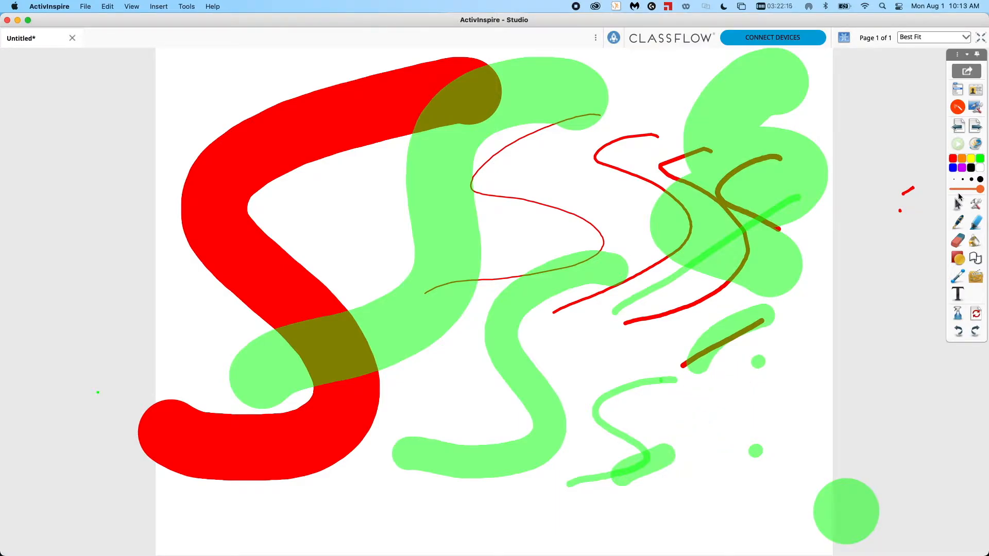
left_click(936, 384)
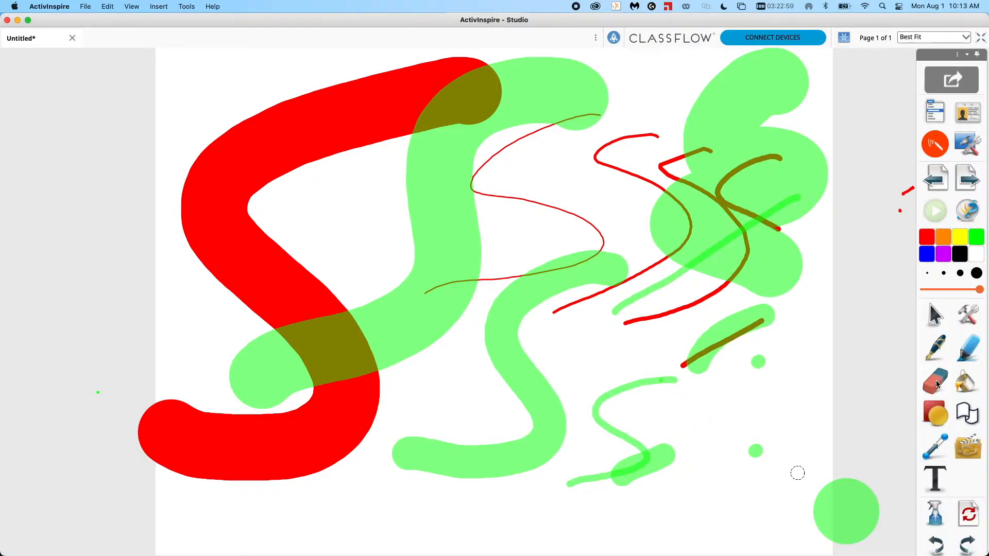
mouse_move(811, 170)
left_mouse_down()
mouse_move(775, 203)
mouse_move(745, 324)
mouse_move(752, 180)
mouse_move(732, 252)
left_mouse_up()
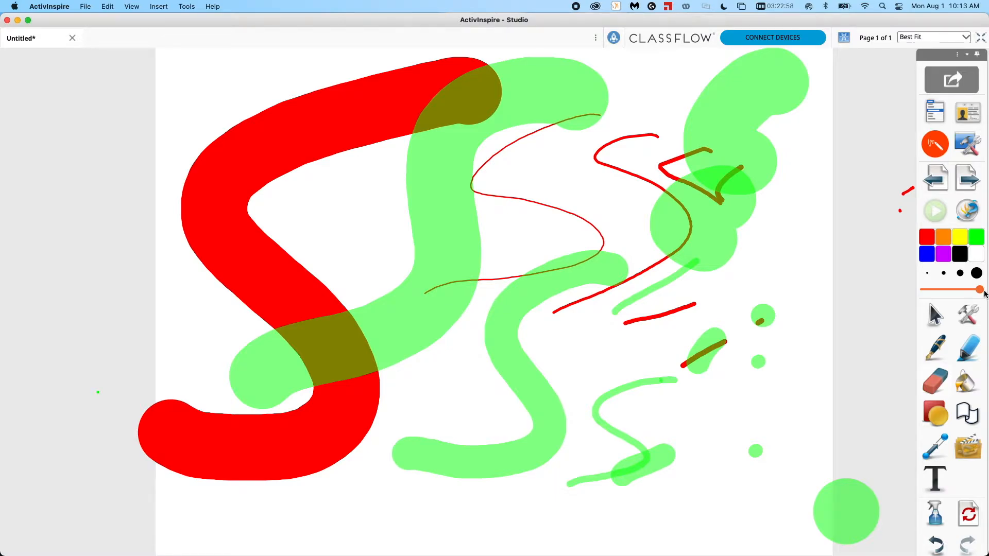
Set the eraser to its smallest width and erase small bits of the large red S.
left_click(925, 290)
left_click(925, 290)
left_click(925, 291)
left_click(924, 291)
left_click(925, 290)
left_click_drag(925, 292, 929, 290)
left_click_drag(283, 292, 269, 281)
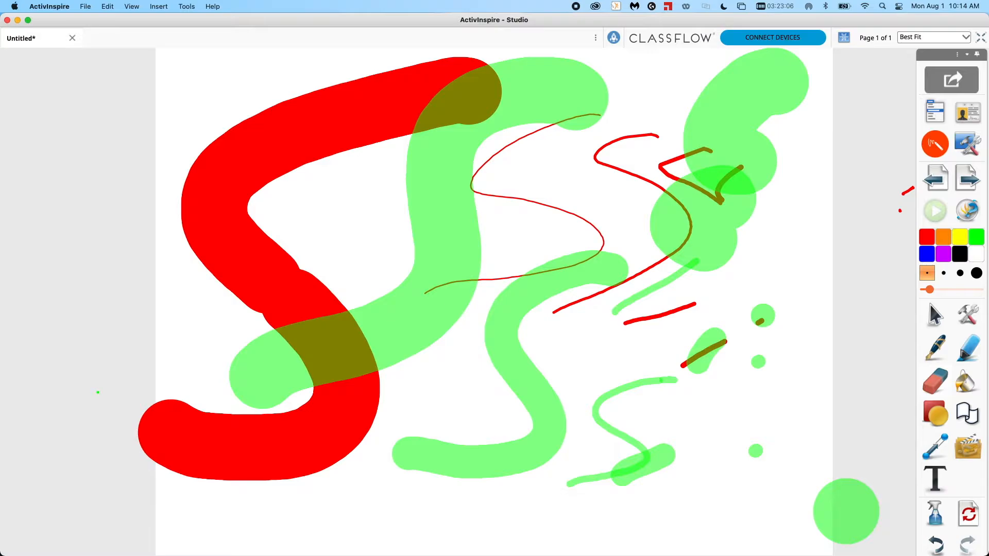
left_click_drag(295, 302, 306, 314)
Raise the eraser width to near maximum and erase most of the strokes on the right side.
left_click_drag(928, 290, 967, 290)
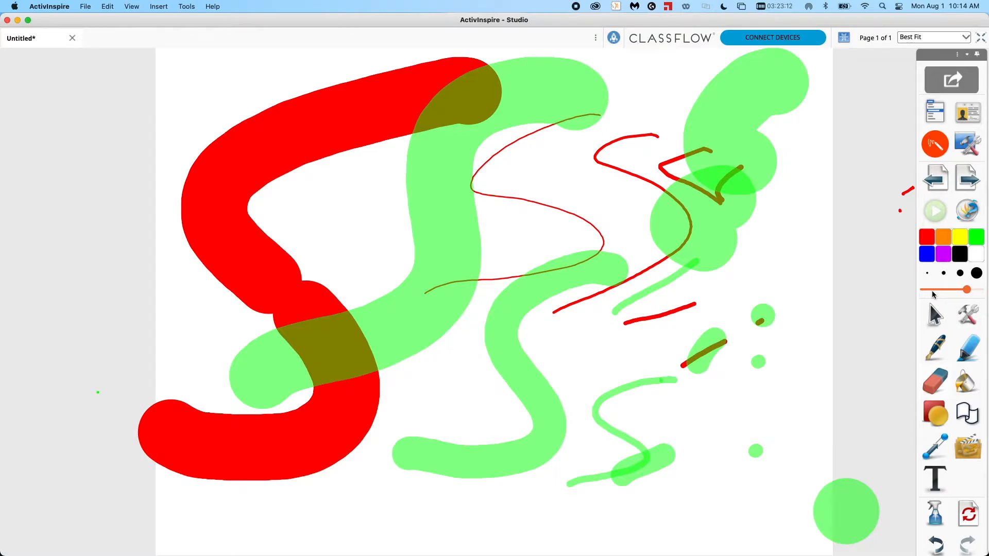
left_click_drag(971, 296, 975, 296)
left_click(935, 385)
mouse_move(785, 69)
left_mouse_down()
mouse_move(706, 178)
mouse_move(654, 309)
mouse_move(678, 360)
mouse_move(757, 329)
left_mouse_up()
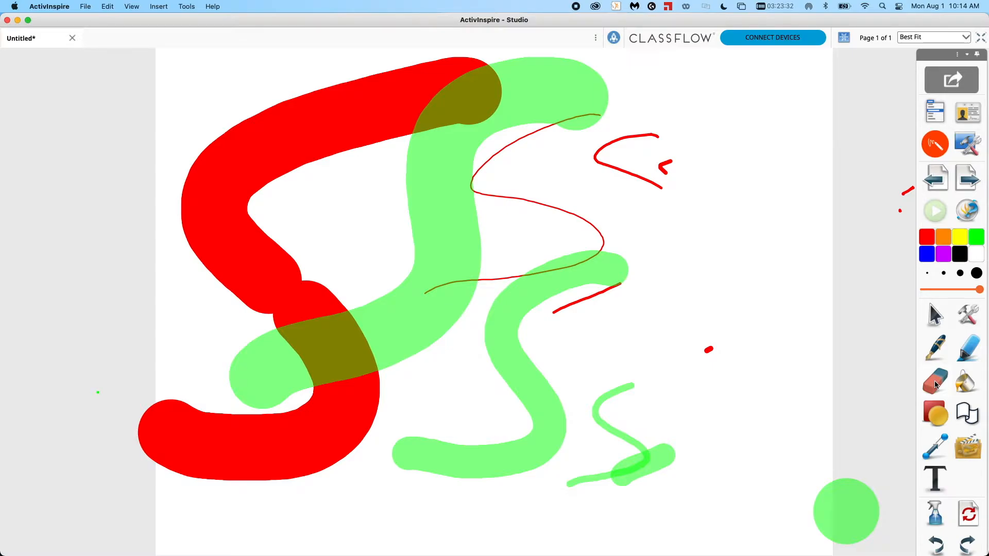
Pick blue and draw a large blue S on the right side of the page.
left_click(927, 254)
mouse_move(804, 135)
left_mouse_down()
mouse_move(670, 201)
mouse_move(761, 307)
mouse_move(573, 365)
left_mouse_up()
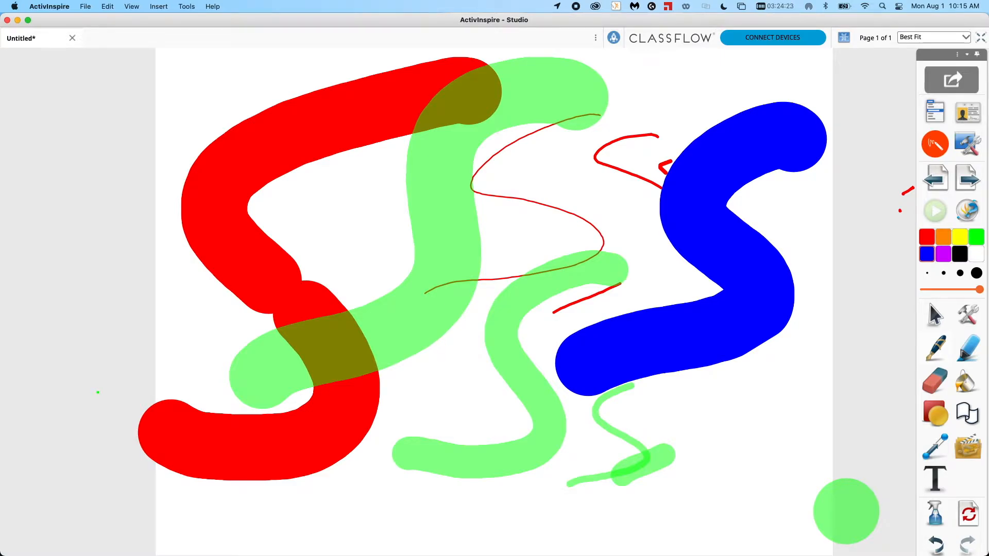
Open Edit Profiles and set the main toolbox color palette to 24 Colors.
left_click(107, 7)
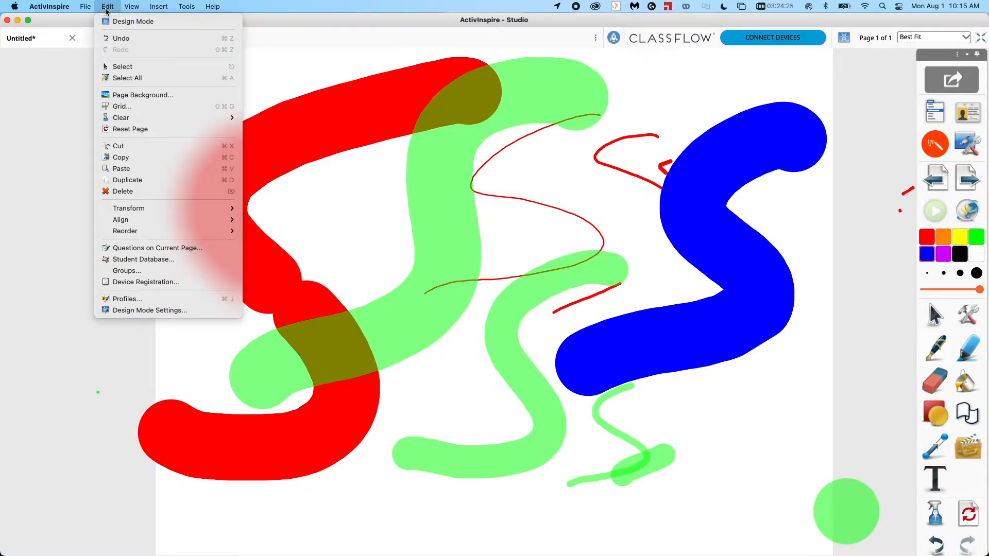
left_click(126, 298)
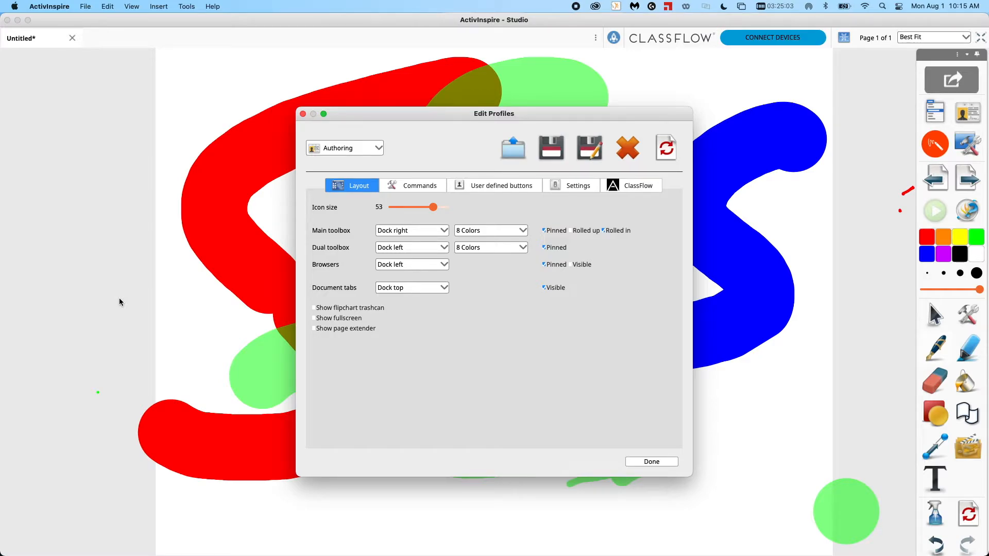
left_click(522, 232)
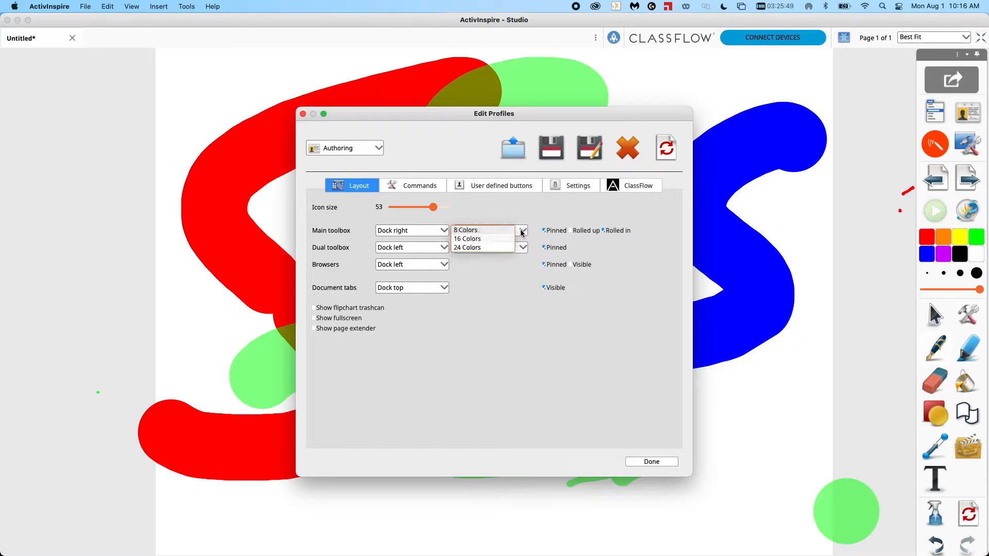
left_click(522, 233)
left_click(515, 250)
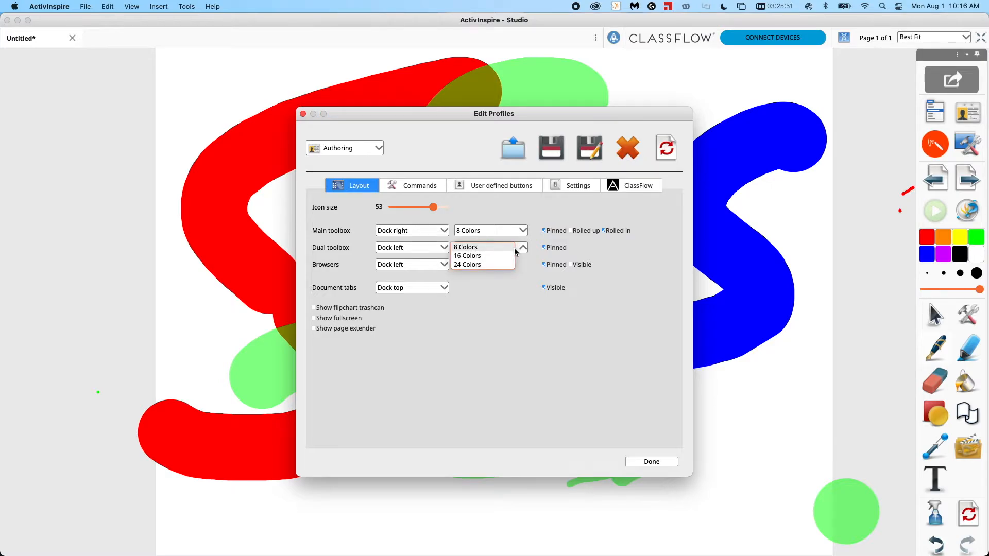
left_click(515, 250)
left_click(520, 235)
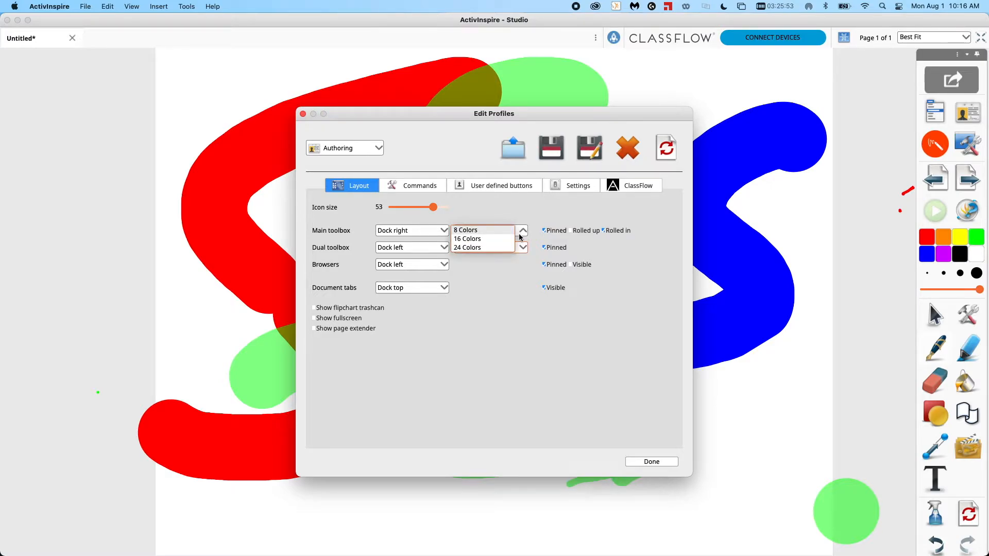
left_click(520, 237)
left_click(520, 237)
left_click(504, 249)
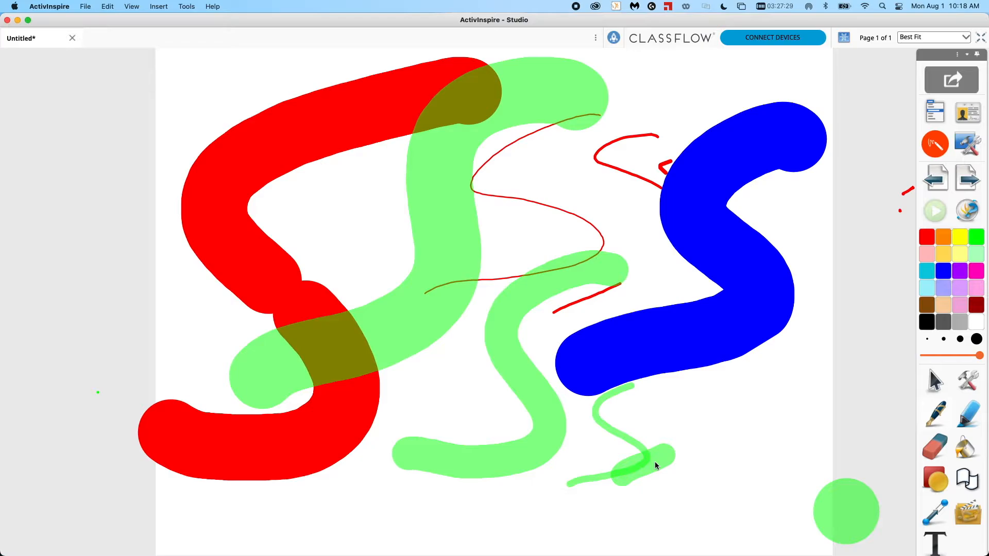
Switch into Desktop Annotate mode over the desktop and back to the flipchart.
left_click(936, 155)
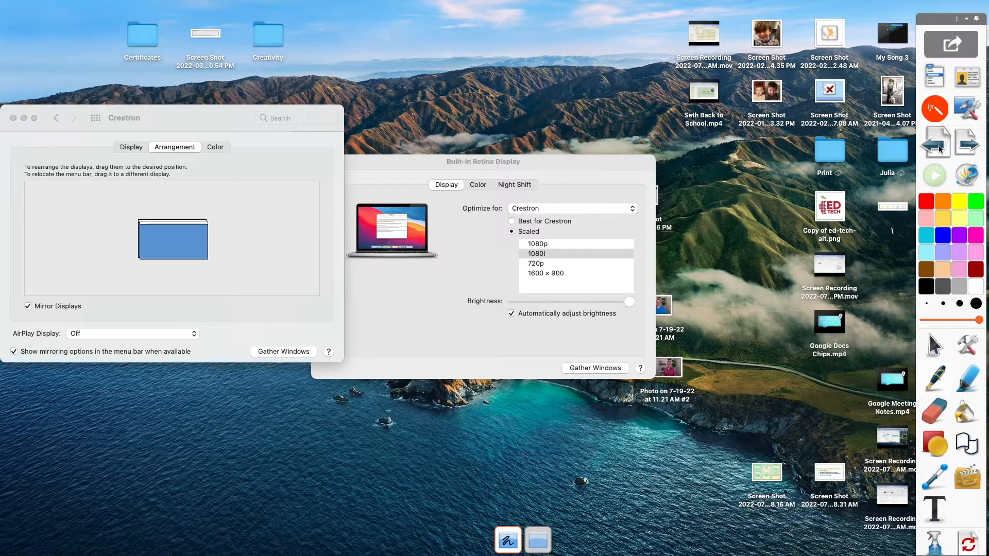
left_click(929, 112)
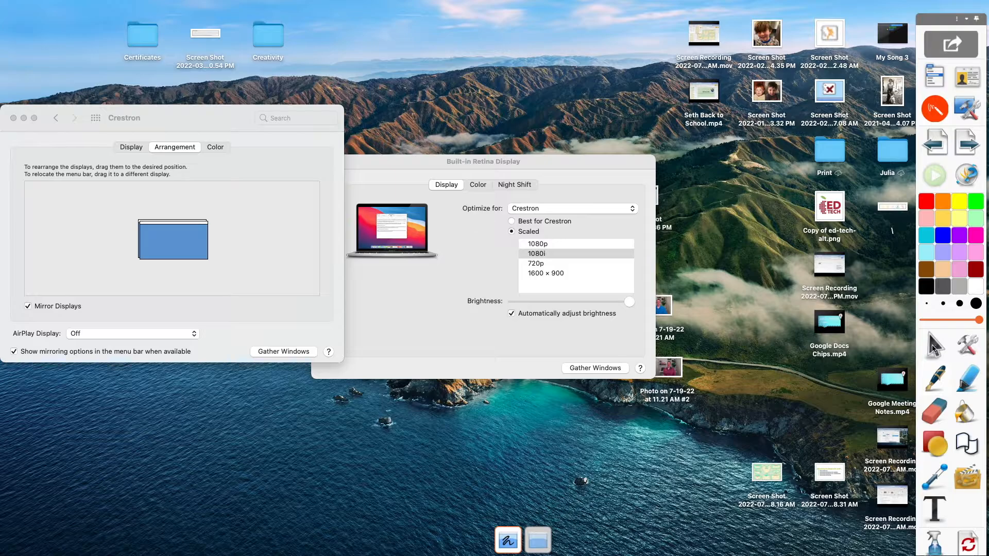
left_click(934, 348)
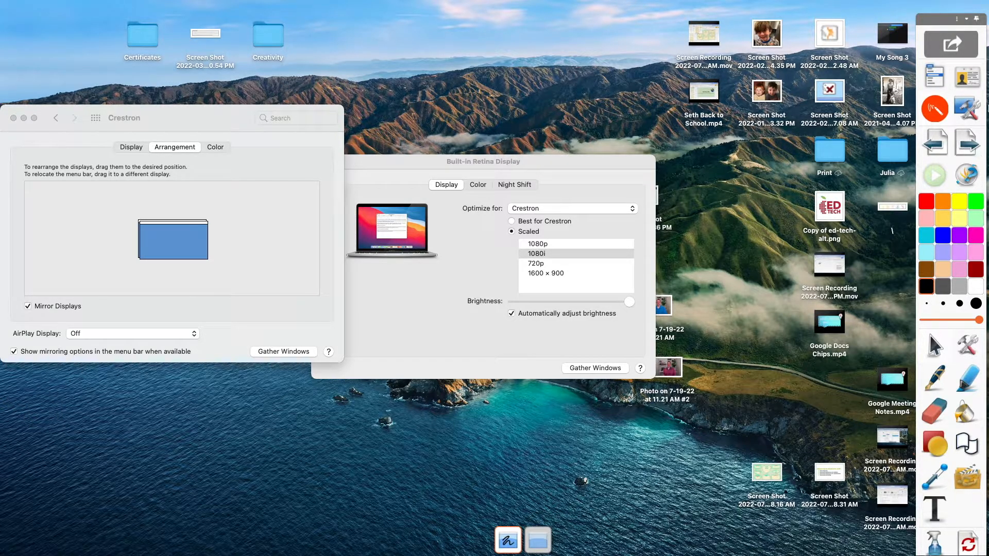
left_click(935, 109)
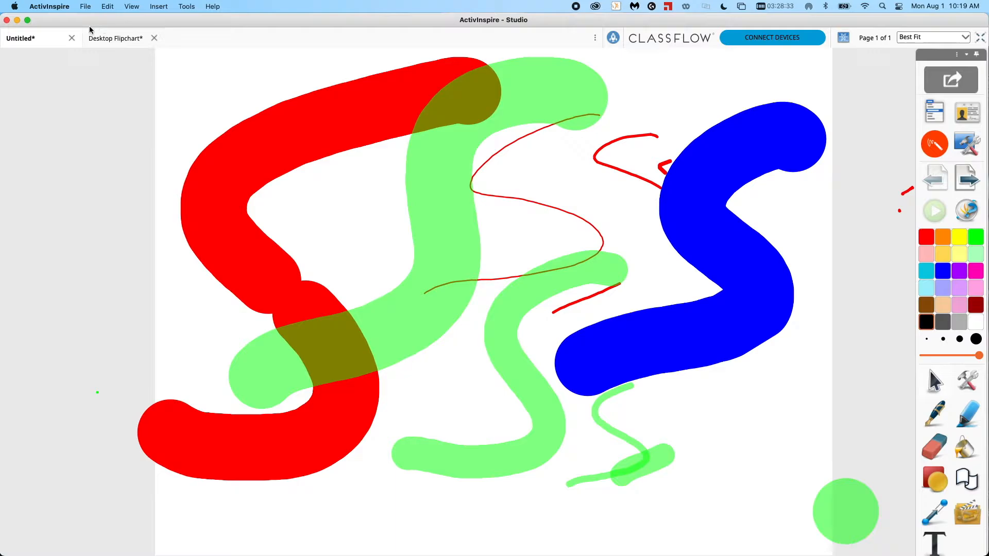
Minimize the ActivInspire window and bring up a Chrome window from the dock.
left_click(17, 20)
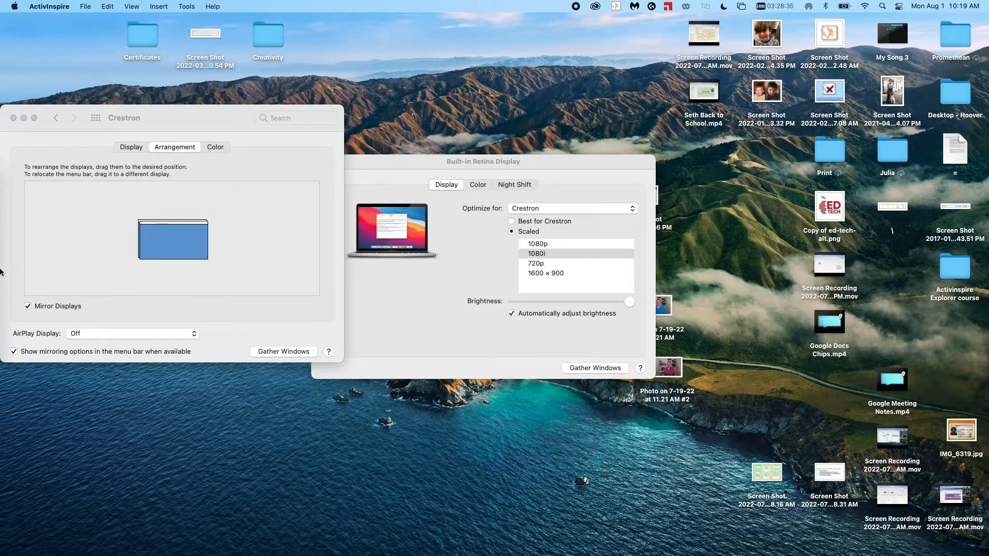
mouse_move(1, 272)
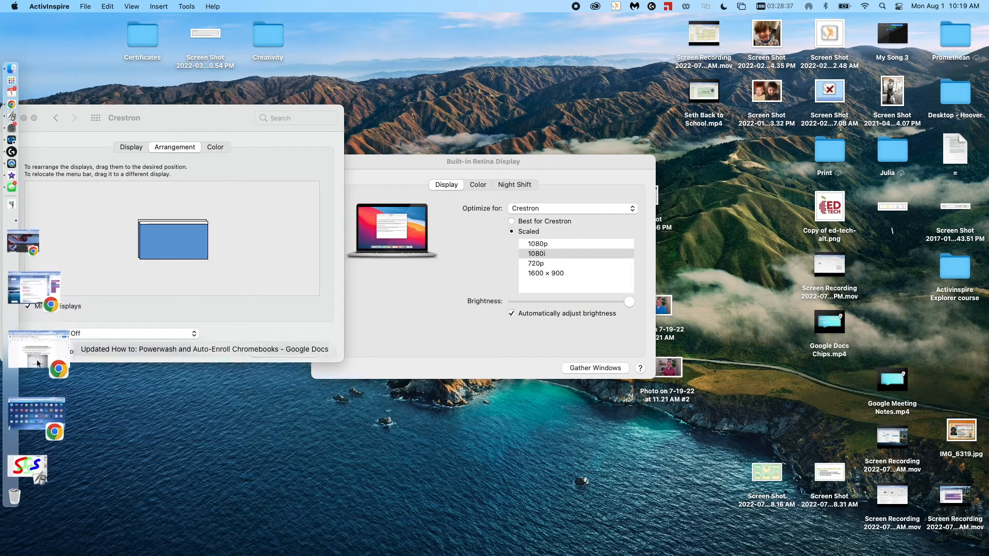
left_click(38, 363)
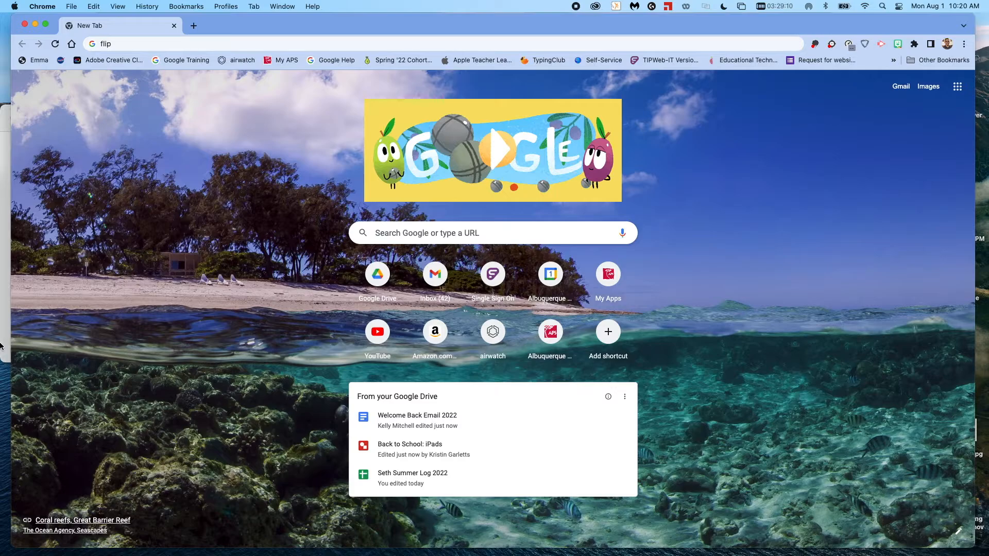
Return to ActivInspire and turn on Desktop Annotate over the Chrome window.
mouse_move(1, 340)
left_click(27, 378)
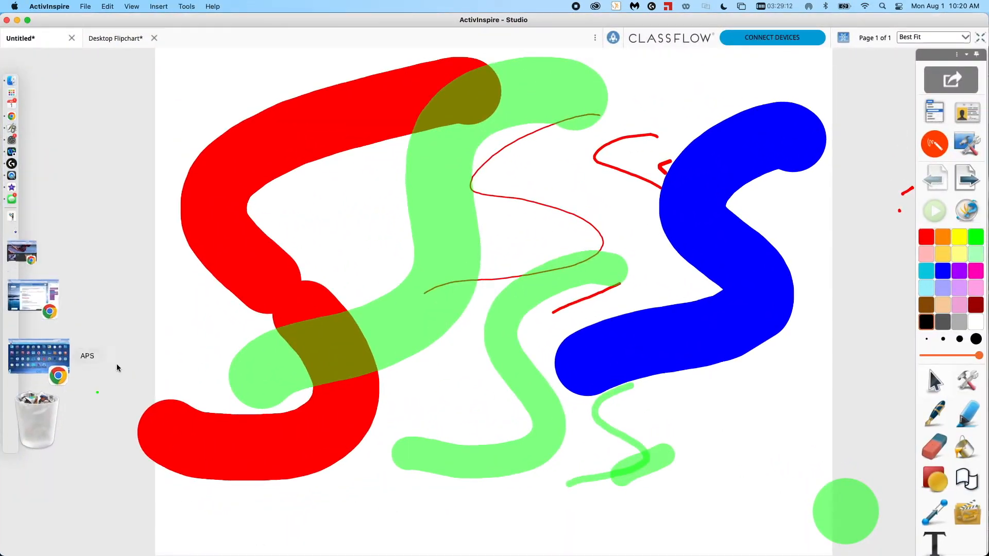
left_click(936, 146)
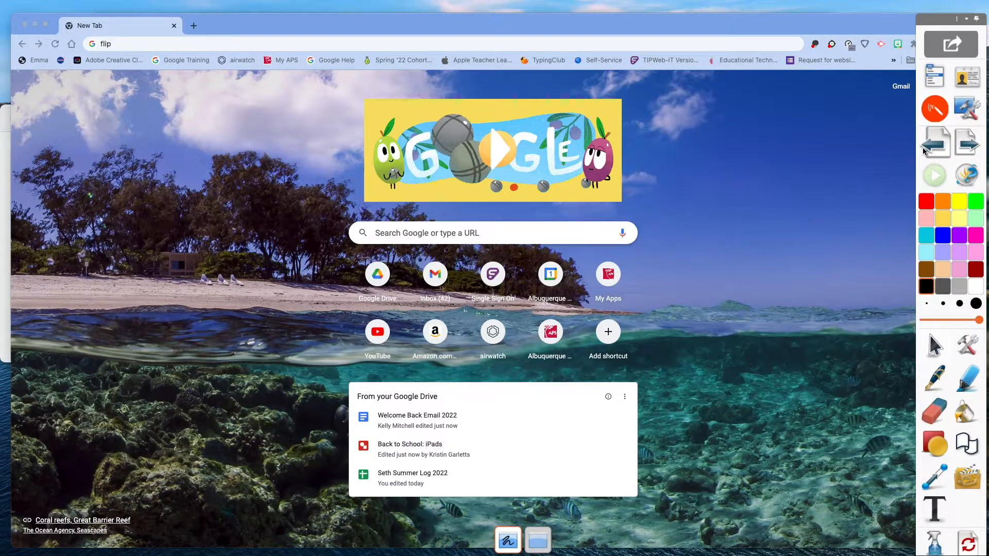
Draw a thick blue pen stroke across the Chrome page, then clear the annotations.
left_click(934, 381)
mouse_move(571, 242)
left_mouse_down()
mouse_move(479, 309)
mouse_move(355, 283)
left_mouse_up()
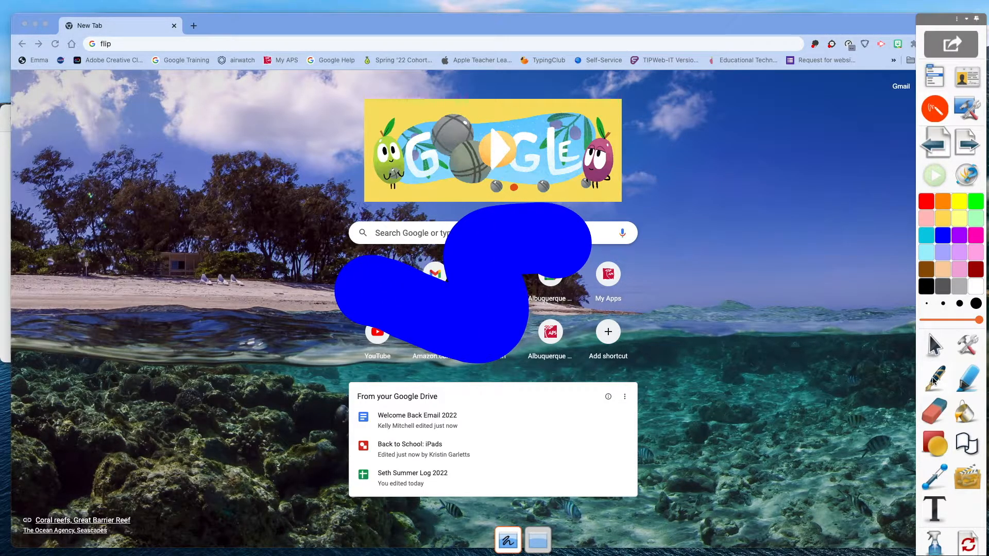
left_click(967, 543)
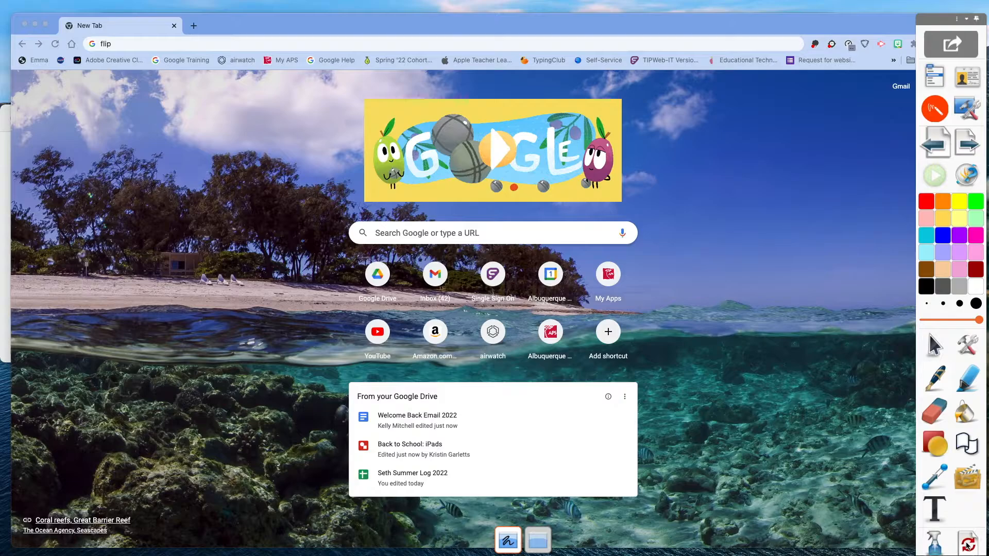
Set the pen width to its minimum and handwrite a word in thin blue strokes over the search bar.
left_click_drag(979, 320, 925, 324)
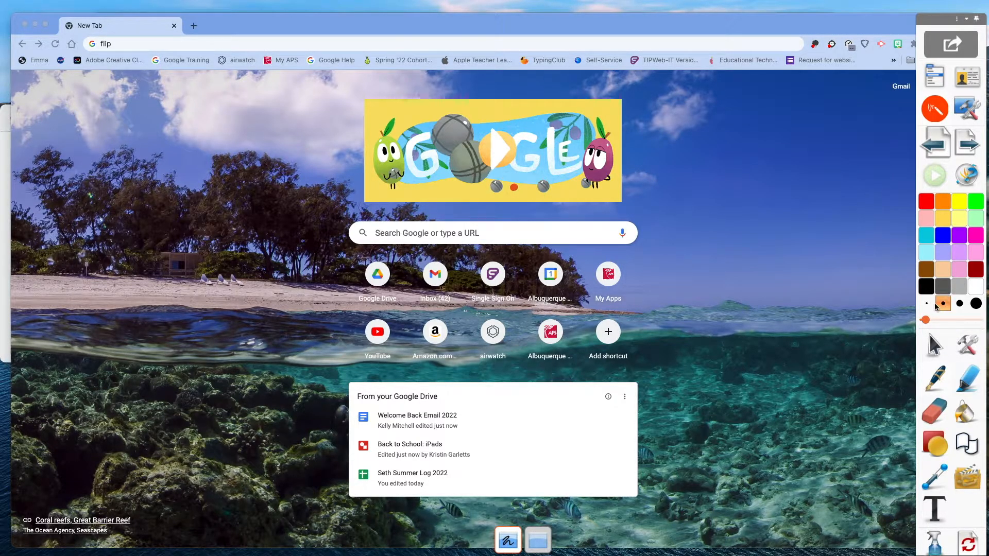
left_click_drag(586, 211, 430, 246)
left_click_drag(500, 234, 533, 267)
mouse_move(542, 227)
left_mouse_down()
mouse_move(560, 258)
mouse_move(560, 224)
mouse_move(577, 277)
left_mouse_up()
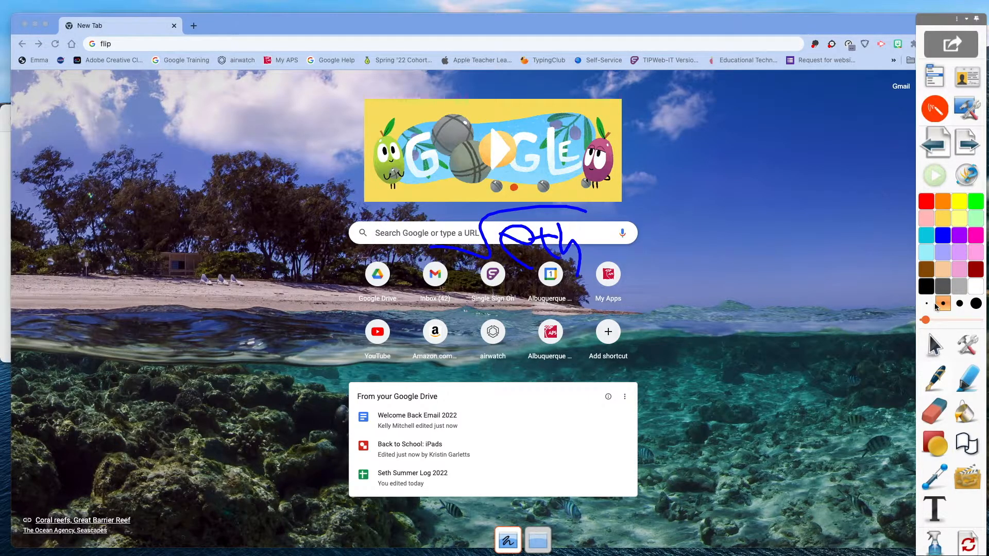
Mark over the Google Drive file list with a wide green highlighter stroke.
left_click(933, 412)
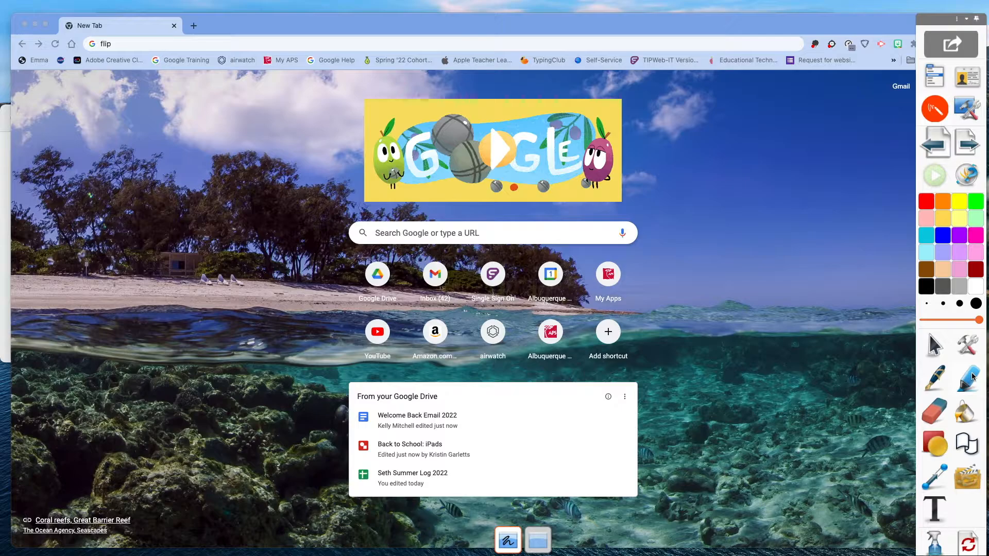
left_click_drag(513, 418, 352, 427)
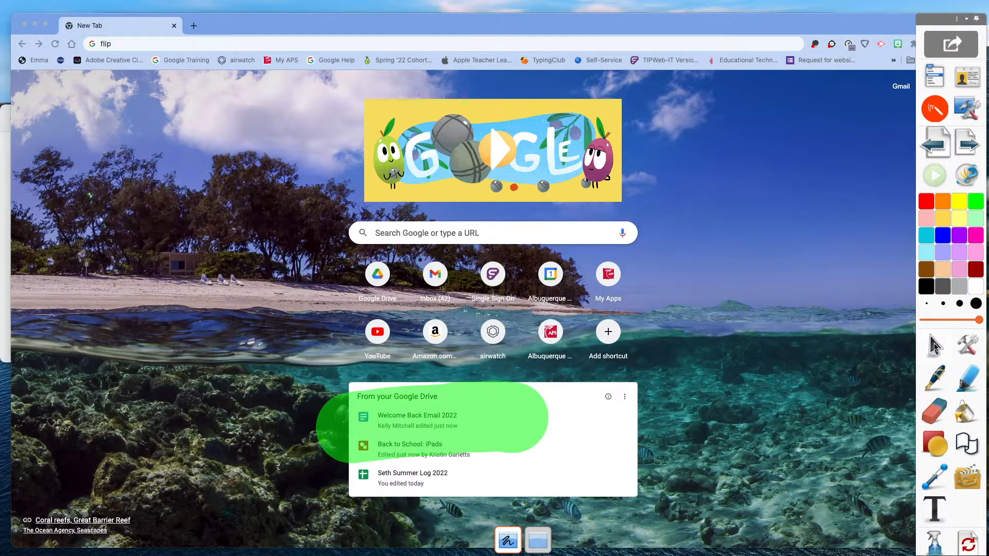
Leave Desktop Annotate and minimize the ActivInspire window.
left_click(933, 76)
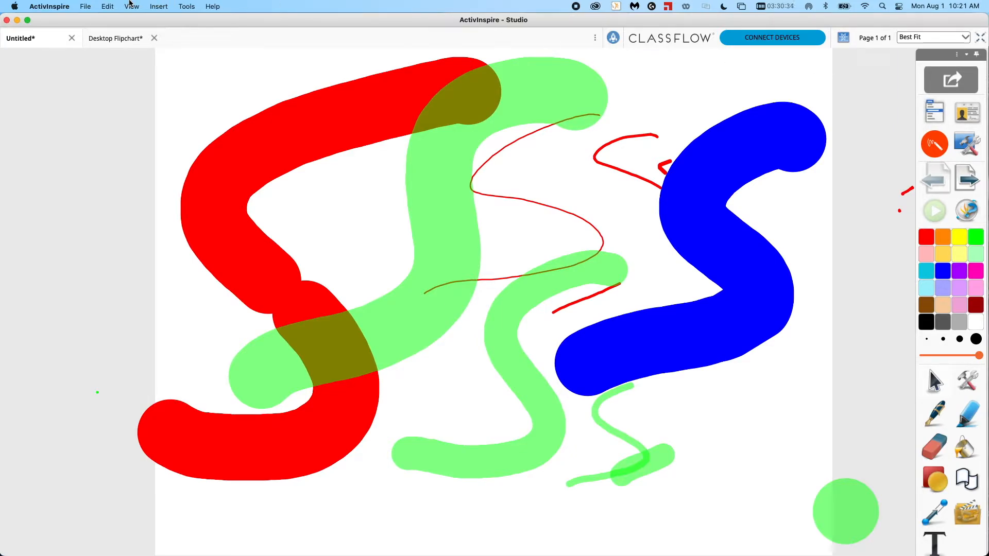
left_click(17, 19)
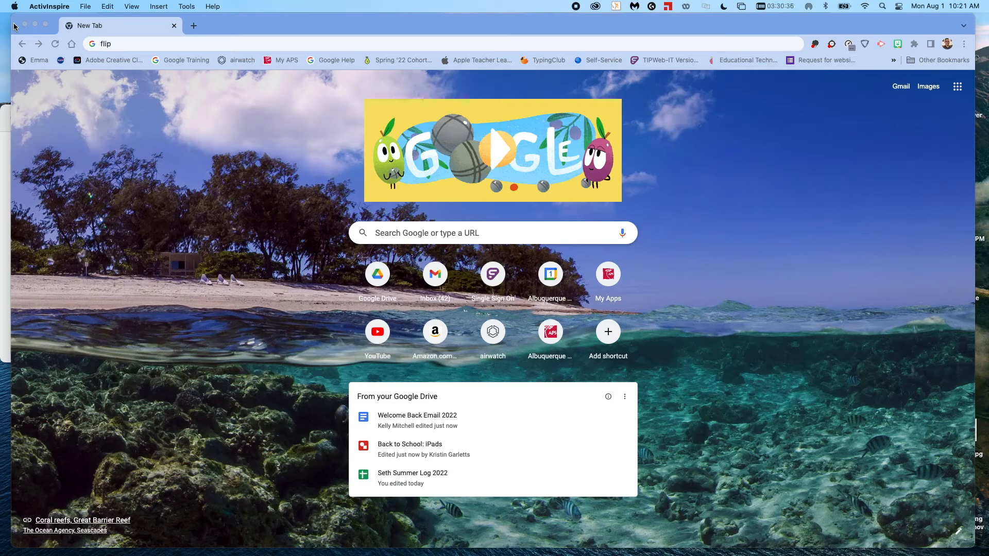
Restore ActivInspire from the dock, resume Desktop Annotate over Chrome and clear its annotations.
mouse_move(16, 343)
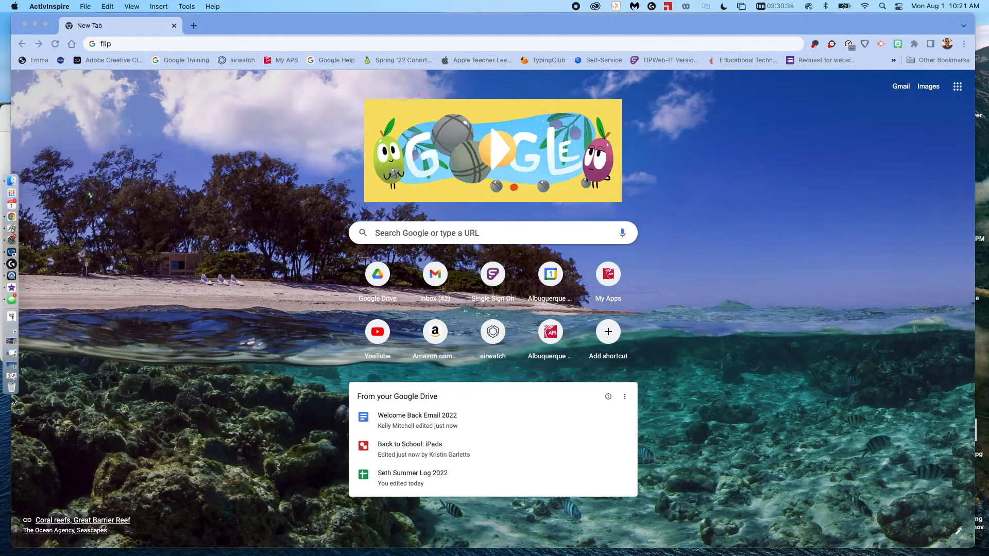
left_click(23, 375)
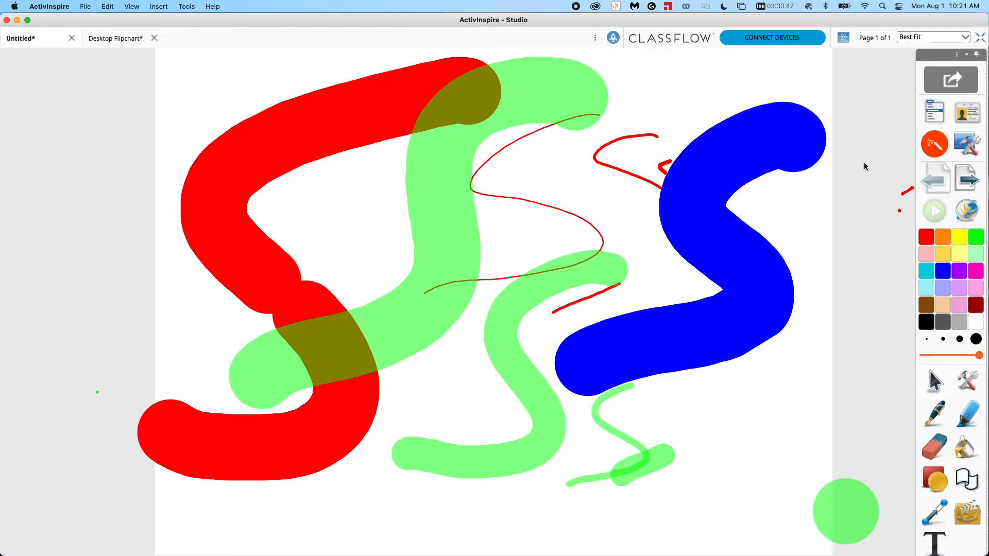
left_click(933, 145)
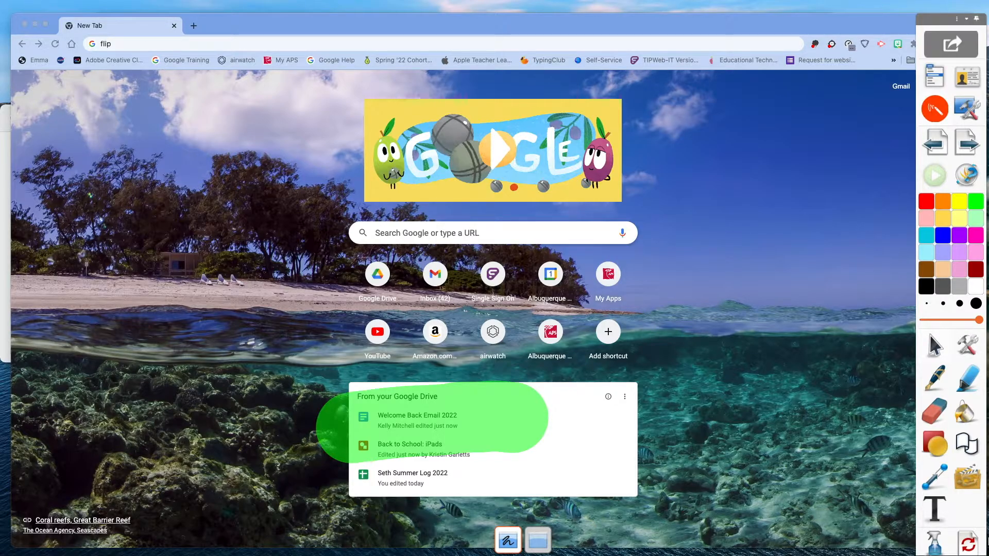
left_click(967, 545)
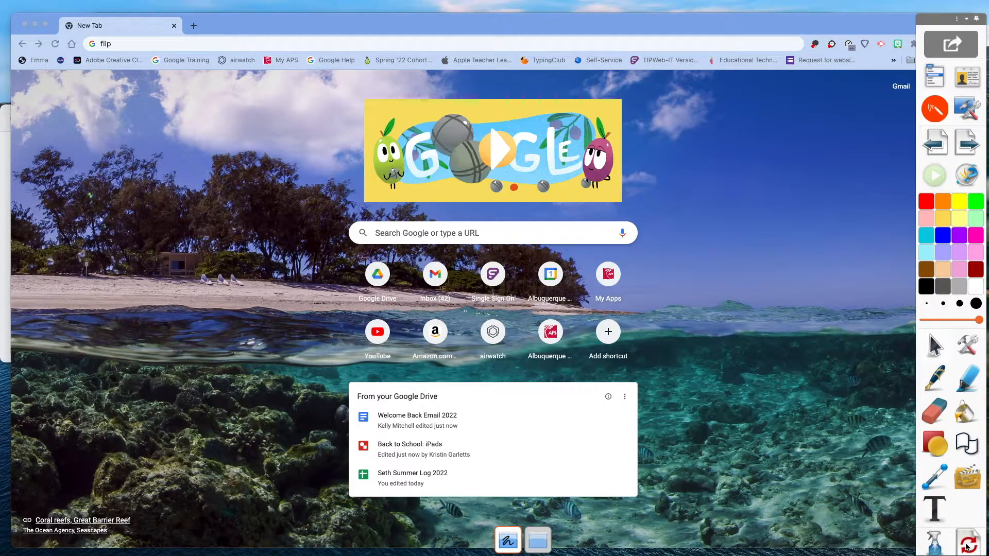
Draw three thin blue S curves over the page with the pen, then clear all annotations.
left_click(939, 380)
mouse_move(713, 227)
left_mouse_down()
mouse_move(638, 263)
mouse_move(577, 340)
left_mouse_up()
left_click_drag(585, 206, 471, 333)
mouse_move(478, 207)
left_mouse_down()
mouse_move(465, 296)
mouse_move(394, 343)
left_mouse_up()
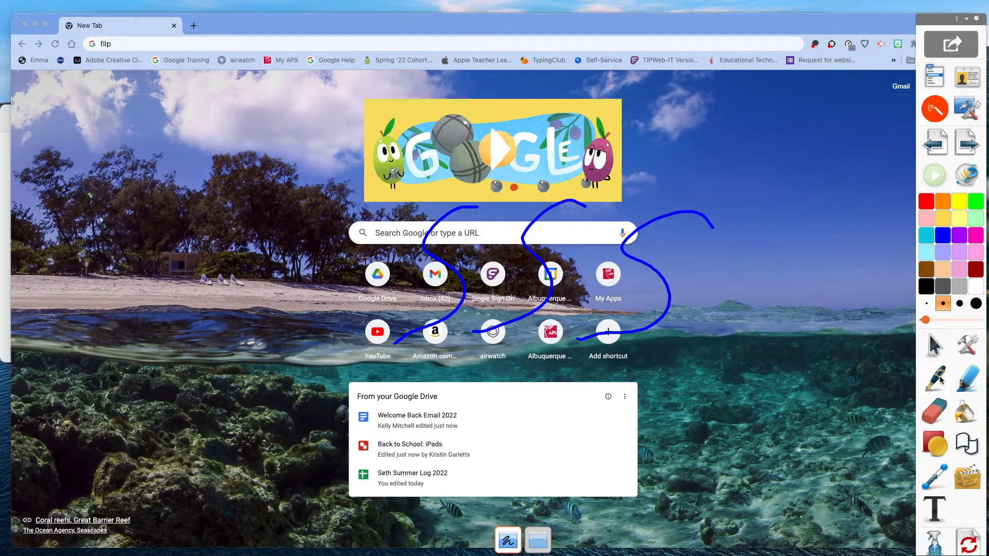
left_click(939, 545)
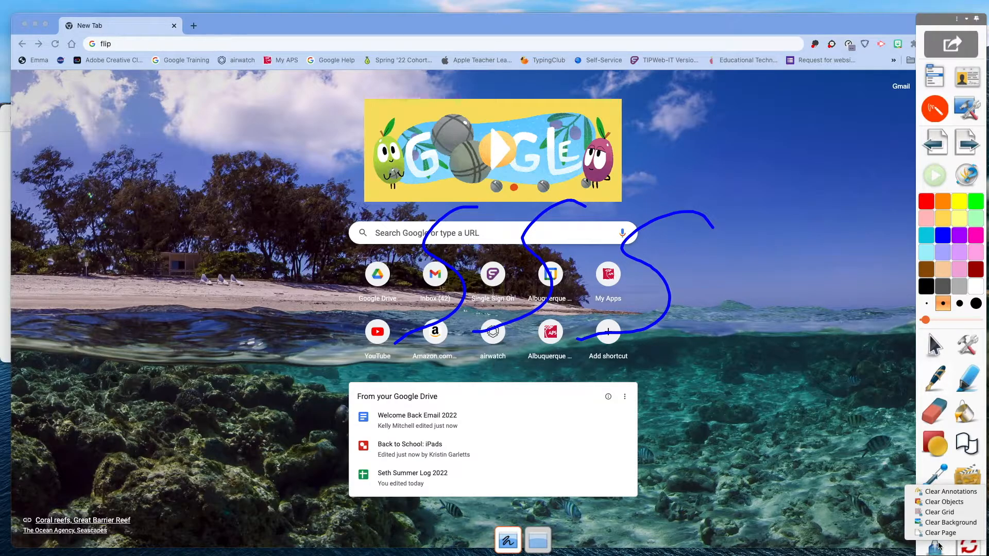
left_click(950, 492)
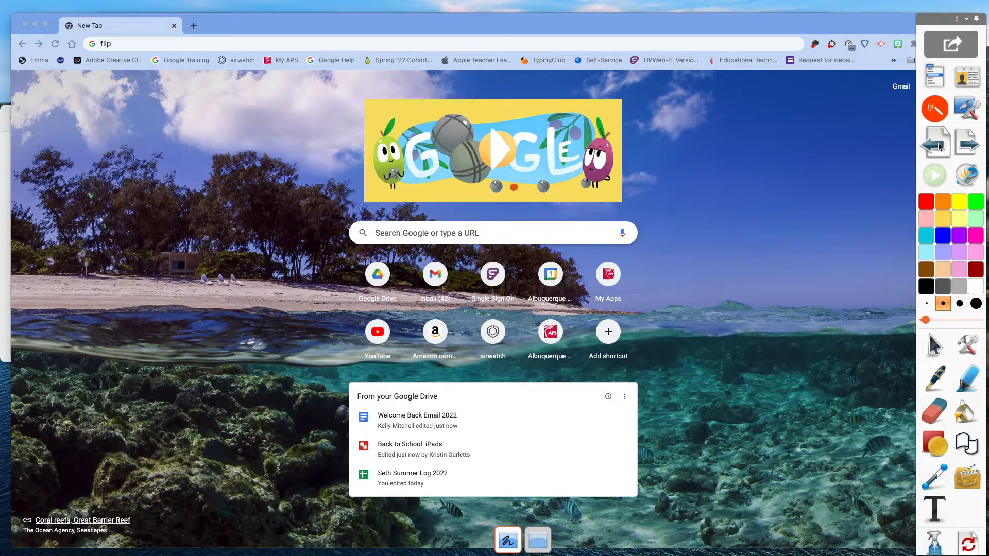
Return to the flipchart and add new pages until page 4 is reached.
left_click(935, 112)
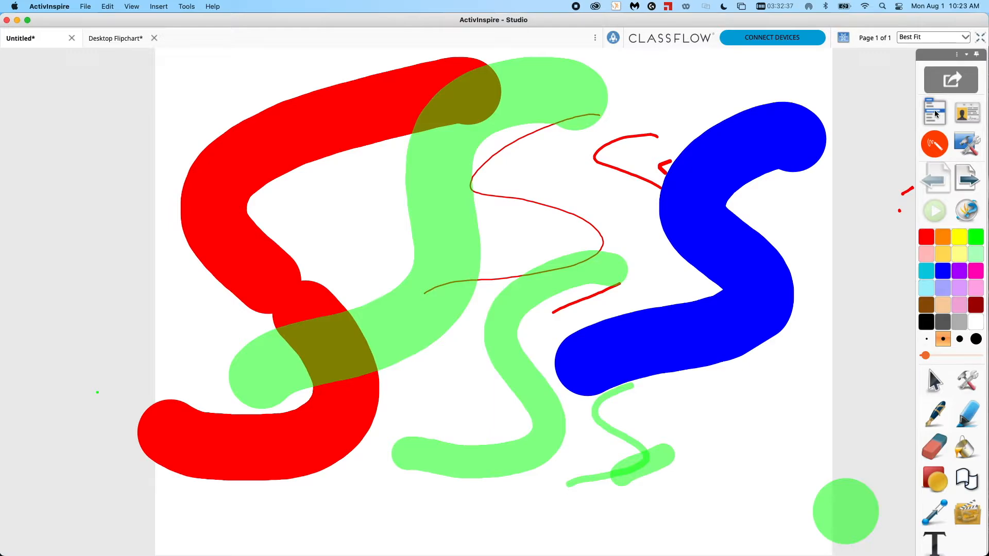
left_click(970, 181)
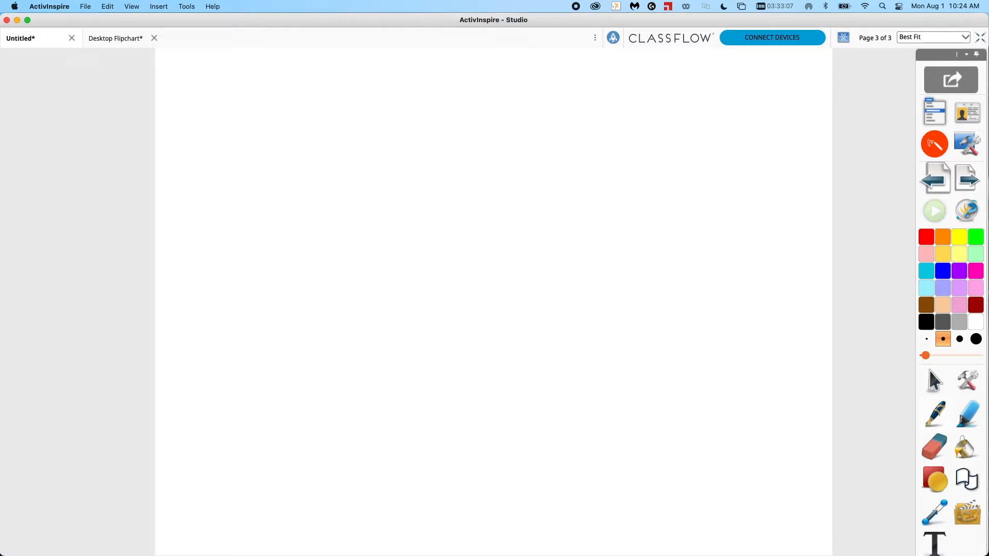
double_click(940, 184)
double_click(973, 184)
left_click(973, 184)
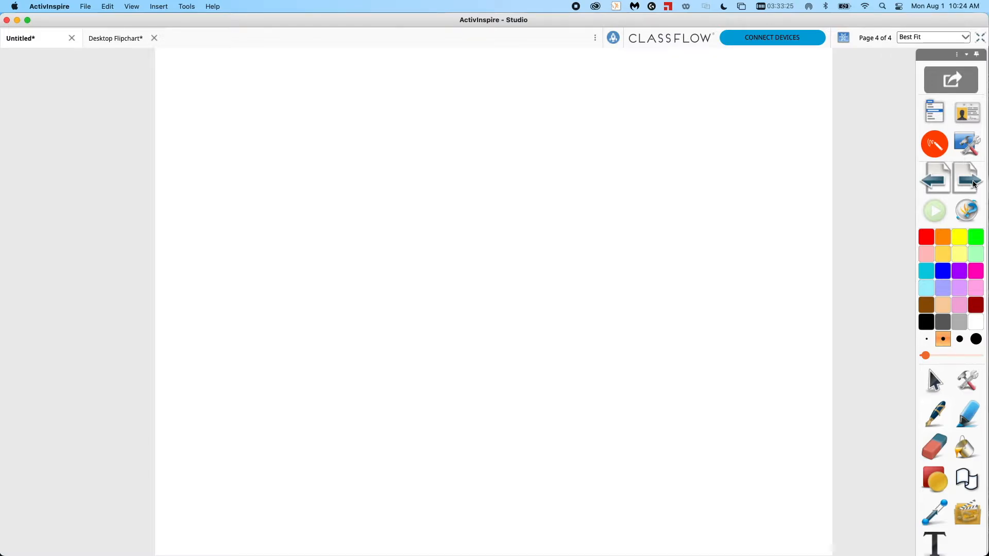
Fill the page background with blue using the Fill tool.
left_click(964, 452)
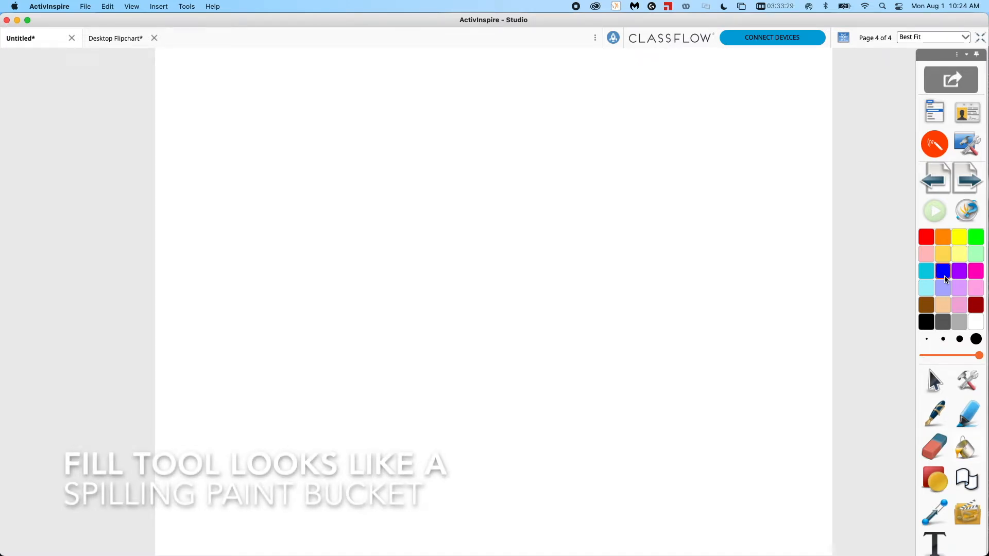
left_click(618, 289)
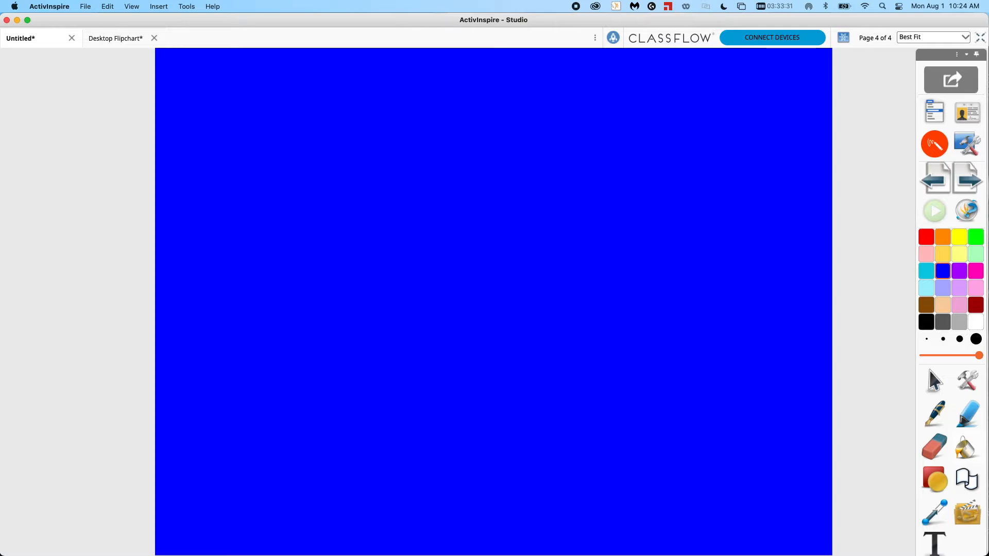
Draw a red S curve on the blue page with the pen.
left_click(934, 414)
left_click(926, 237)
mouse_move(670, 142)
left_mouse_down()
mouse_move(600, 165)
mouse_move(640, 218)
left_mouse_up()
left_click_drag(636, 244, 547, 256)
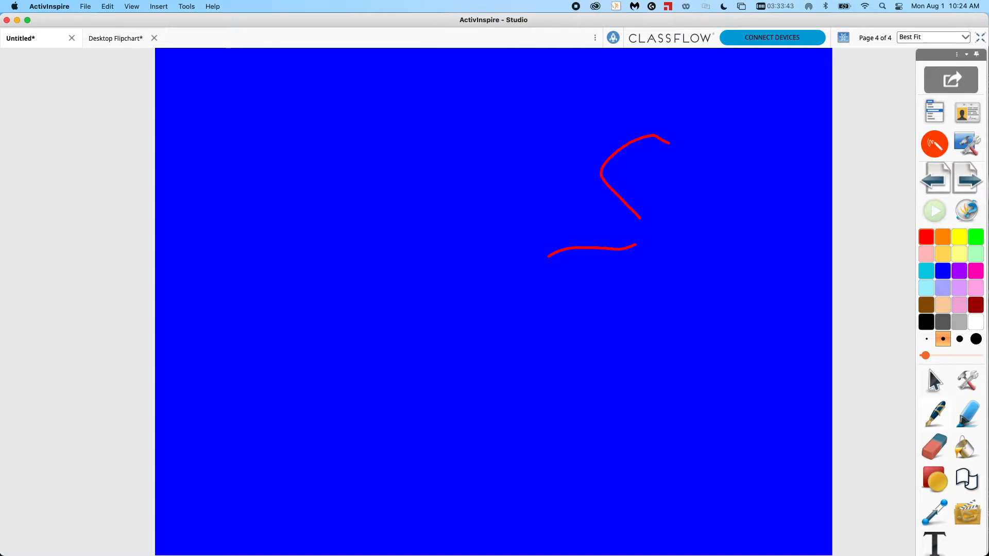
Add new pages and fill the page 6 background with brown.
key("Page_Down")
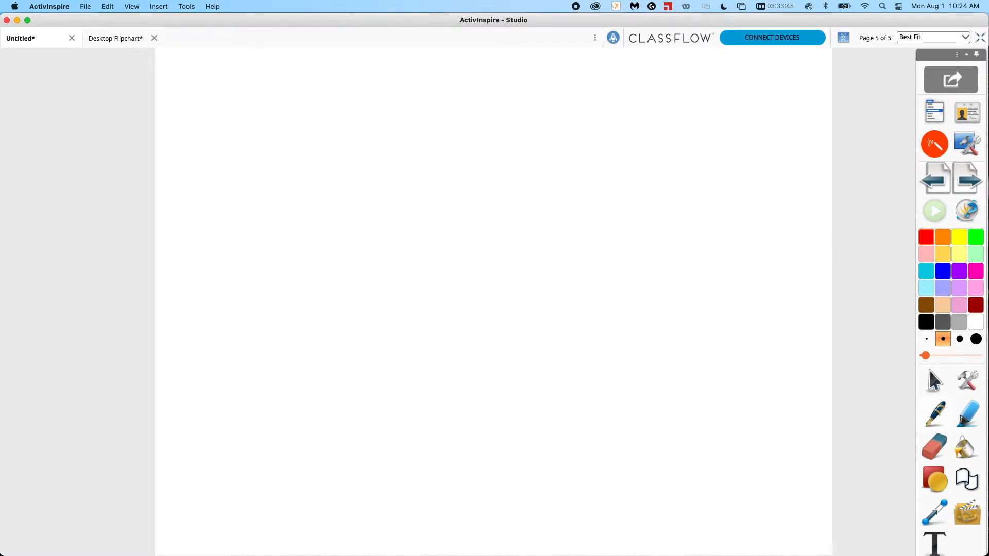
key("e")
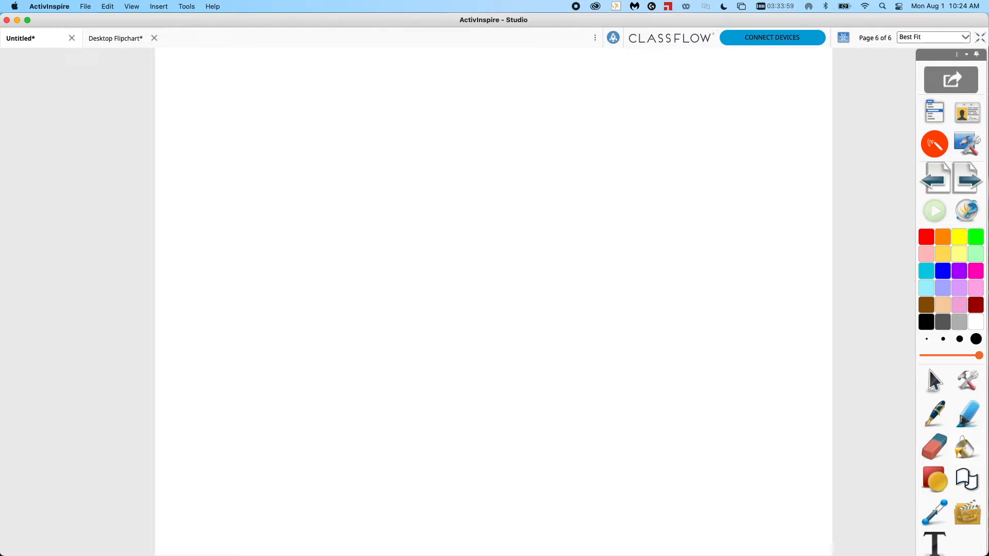
left_click(930, 306)
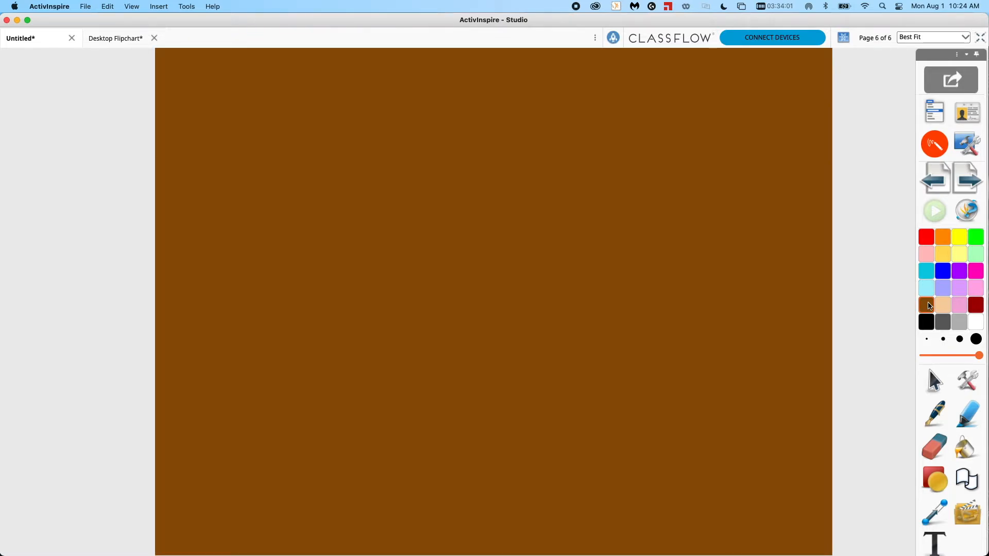
Set a thin pen width and draw cyan S curves on the brown page.
left_click(942, 339)
mouse_move(676, 166)
left_mouse_down()
mouse_move(624, 205)
mouse_move(591, 252)
left_mouse_up()
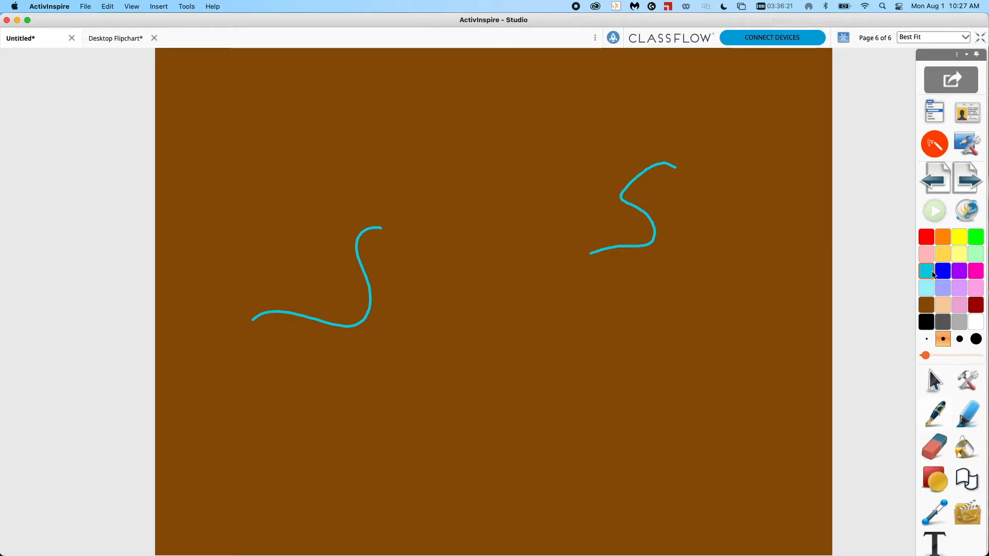
Add page 7 and draw two straight red horizontal lines using Pen Modifiers.
left_click(968, 182)
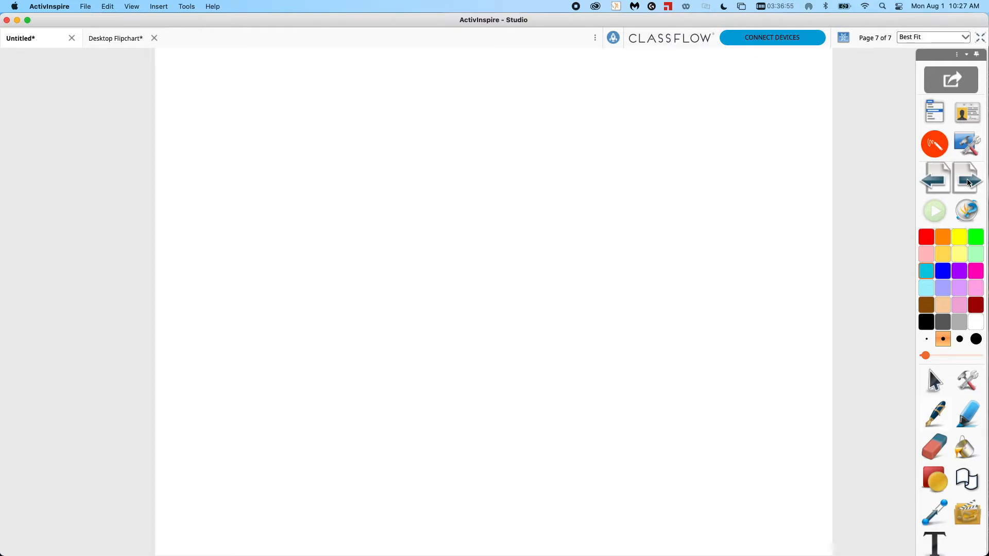
left_click(967, 381)
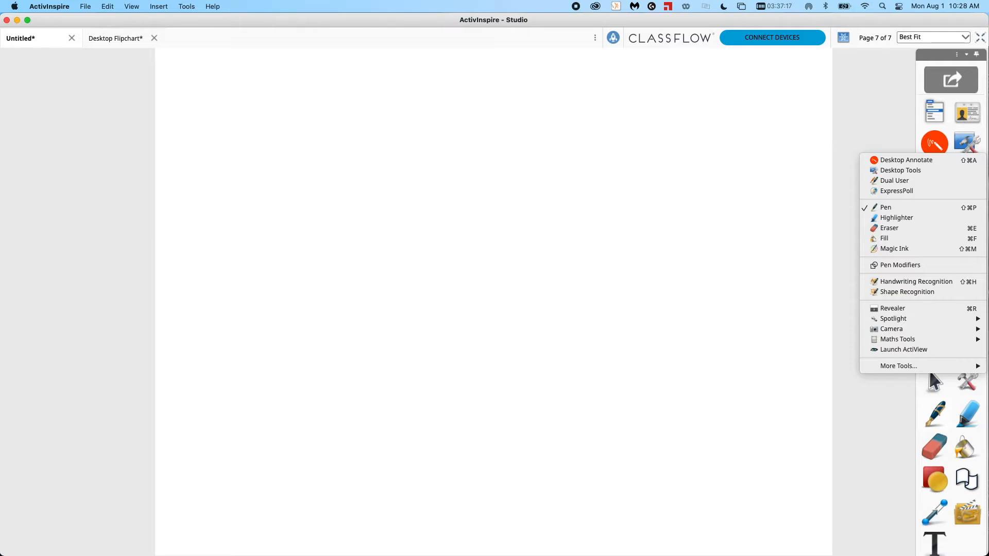
left_click(907, 265)
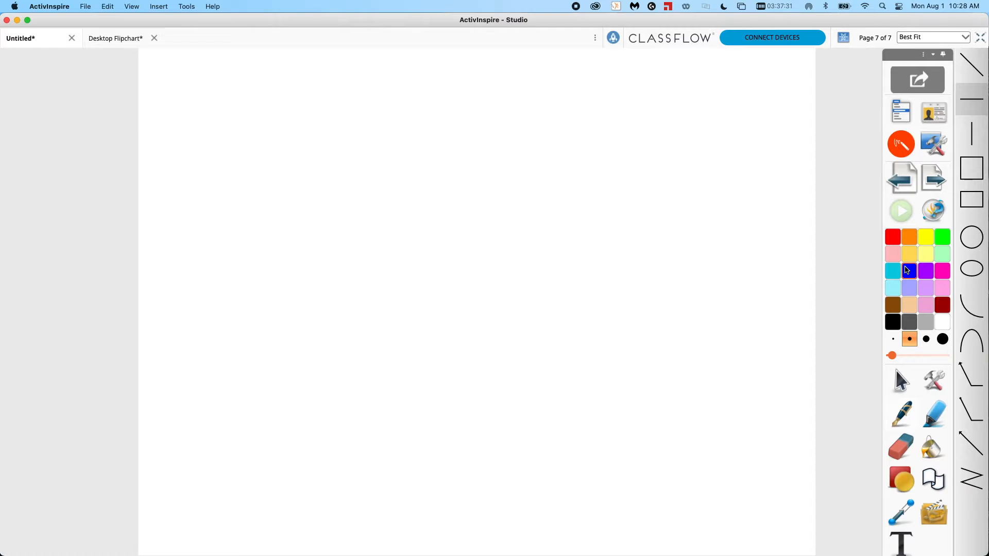
left_click_drag(808, 197, 518, 197)
left_click_drag(420, 197, 182, 197)
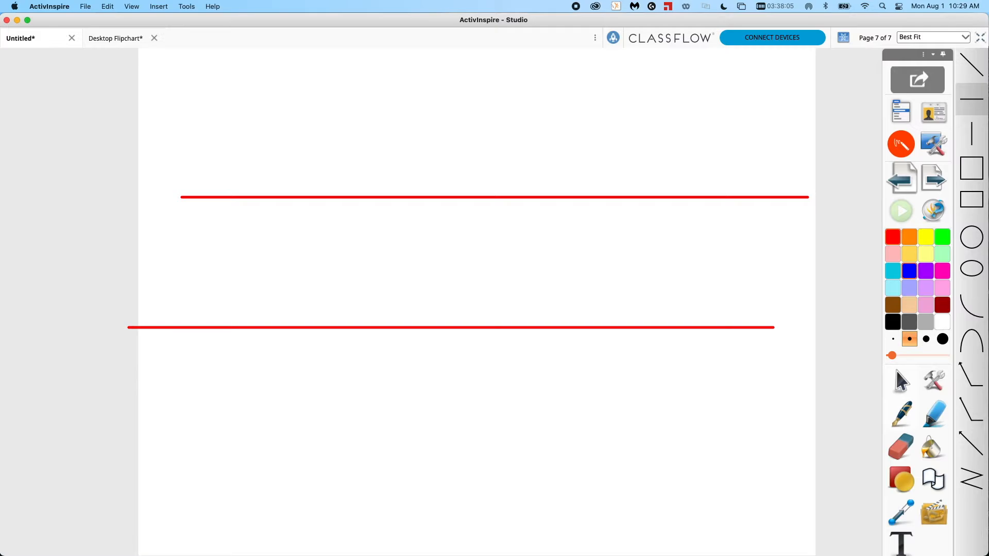
Erase most of the lower red line with the Eraser.
left_click(906, 384)
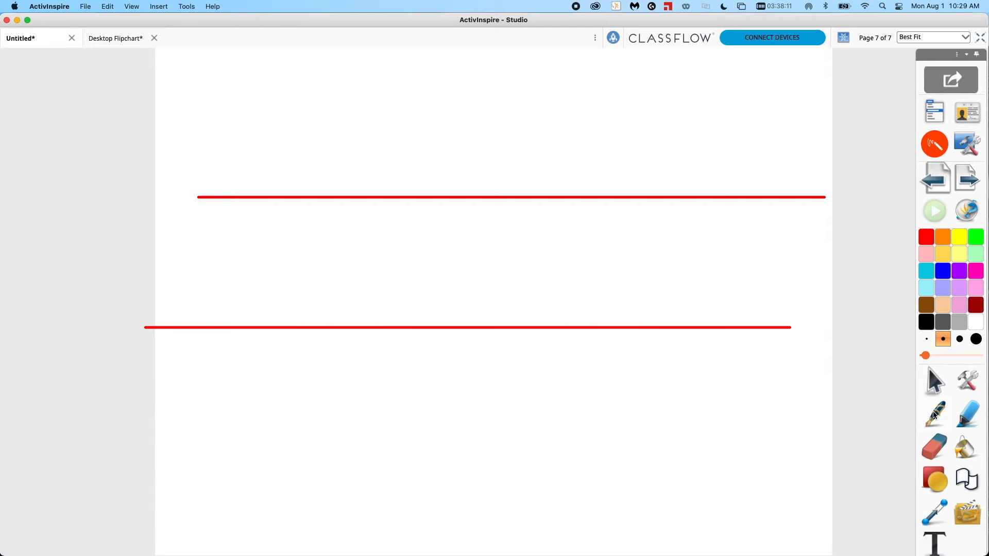
left_click(935, 447)
left_click_drag(794, 327, 315, 328)
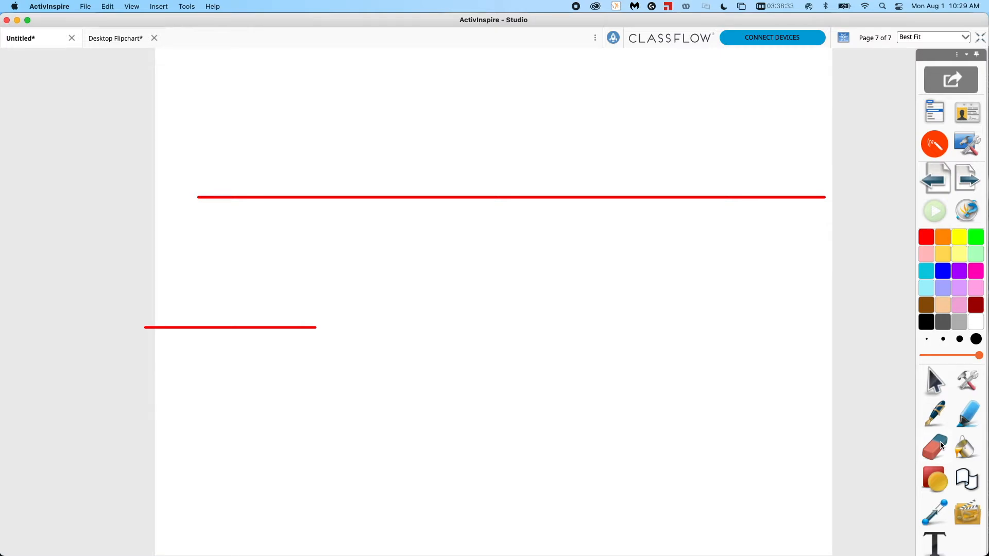
Open Pen Modifiers for the highlighter and draw a straight highlight along the upper red line.
right_click(974, 421)
left_click(917, 266)
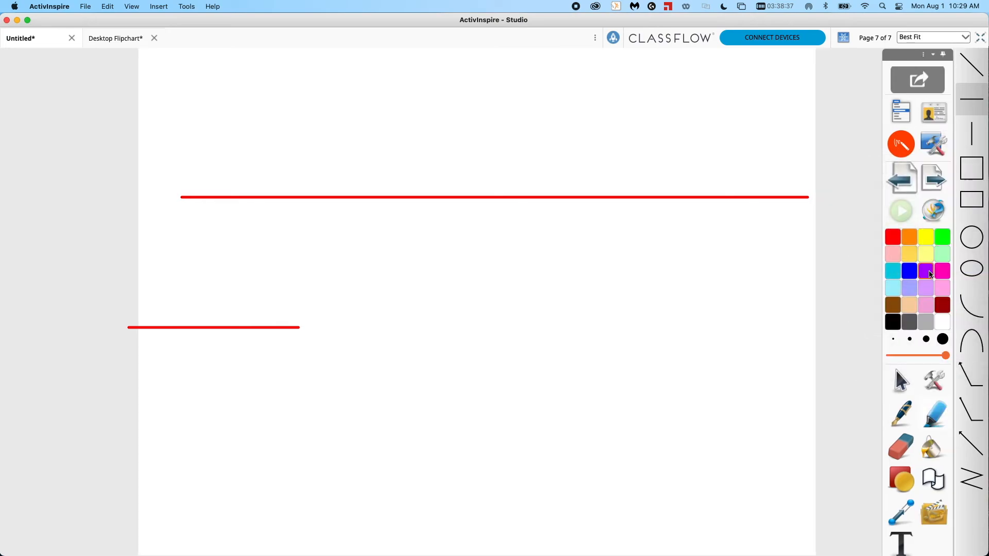
left_click_drag(806, 195, 508, 195)
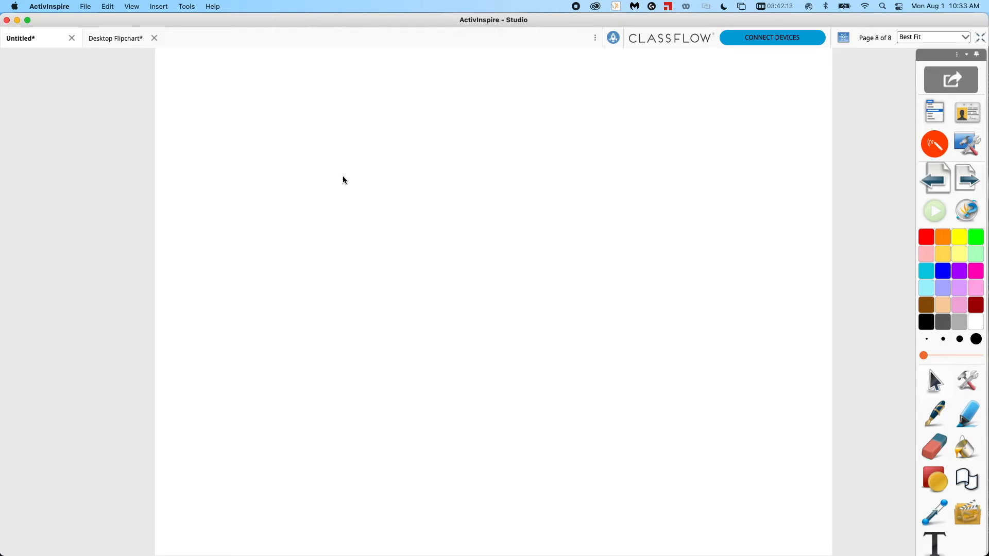
Switch to Desktop Tools and move its floating icon to the upper right of the screen.
left_click(977, 146)
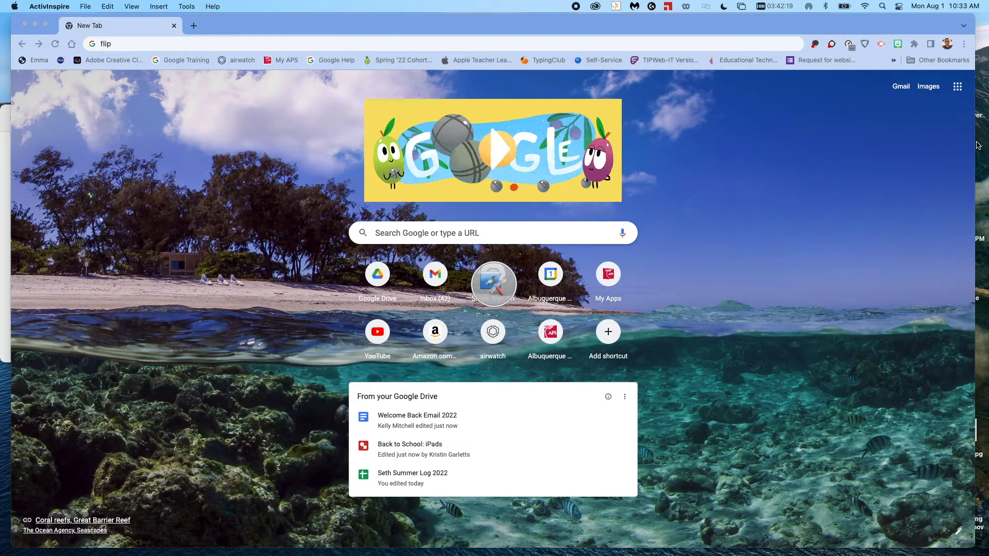
mouse_move(493, 283)
left_mouse_down()
mouse_move(516, 300)
mouse_move(681, 274)
mouse_move(873, 171)
mouse_move(898, 169)
left_mouse_up()
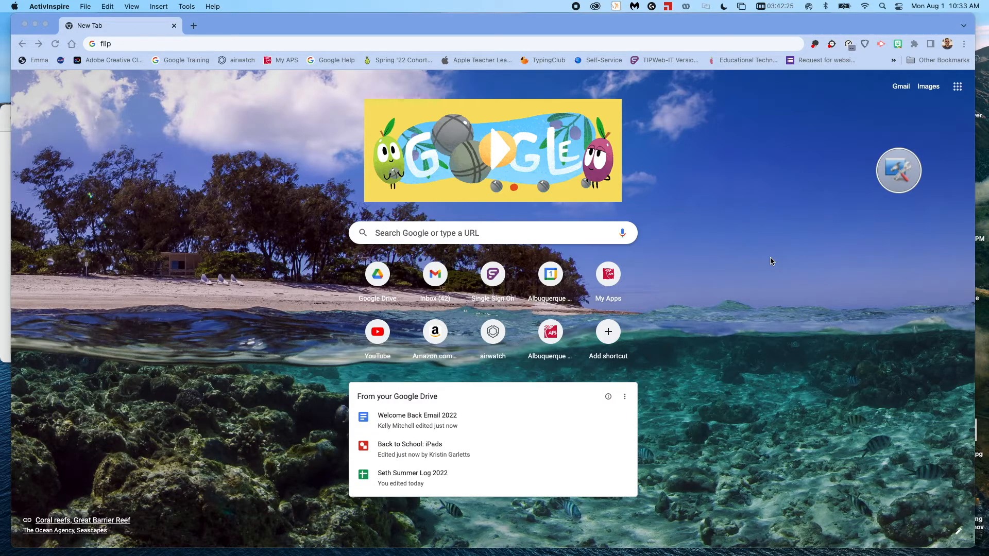
Switch to the browser and search Google for skull.
left_click(520, 232)
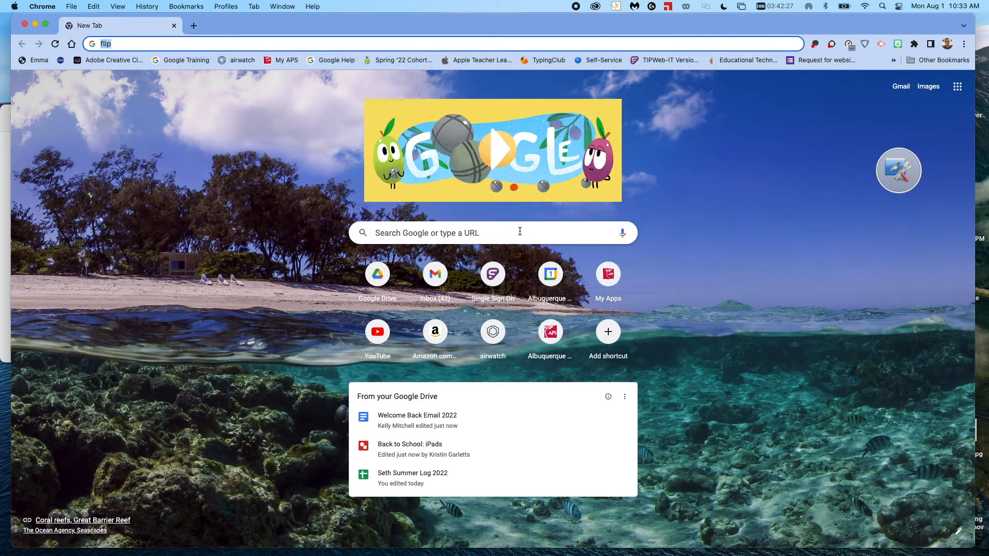
left_click(403, 233)
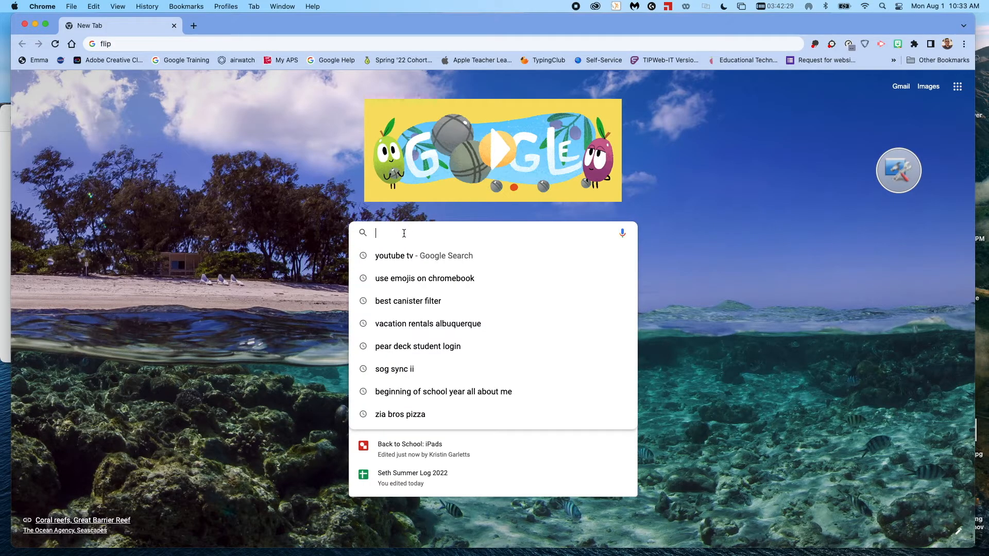
type("skull")
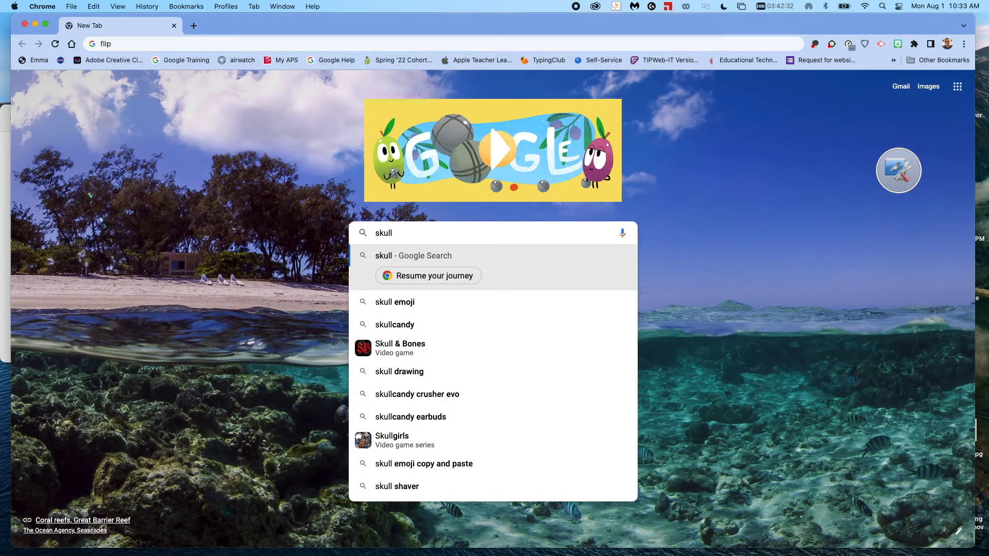
key("Return")
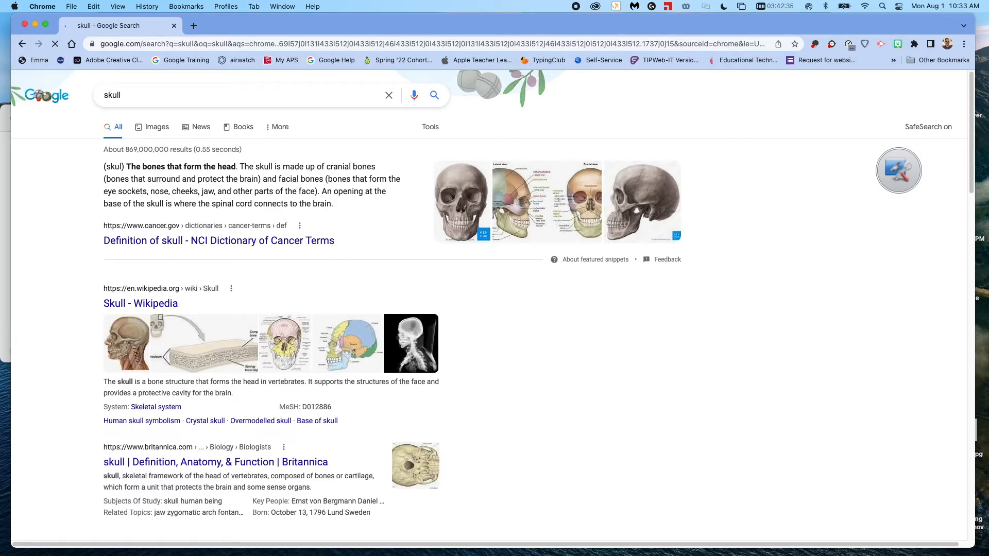
Show the image results and open the Hamlet skull image in the preview pane.
left_click(152, 128)
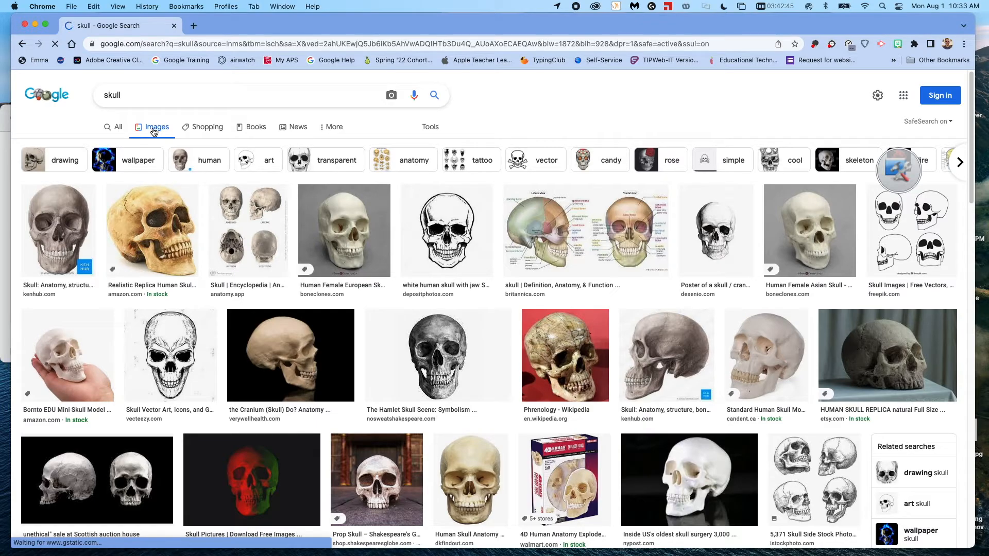
left_click(447, 359)
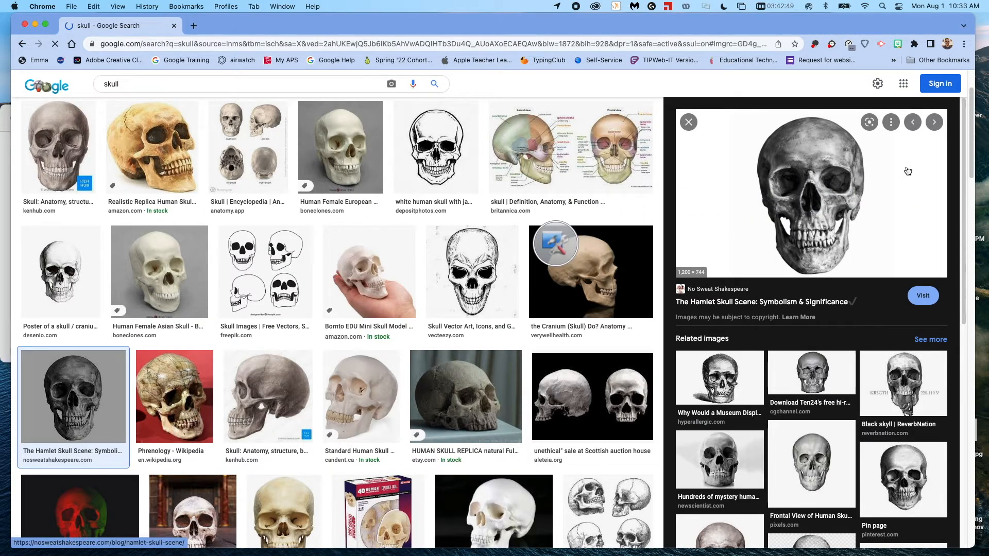
Use the Desktop Tools Camera Snapshot area tool to frame the skull preview image and snapshot it to the current page.
left_click(556, 244)
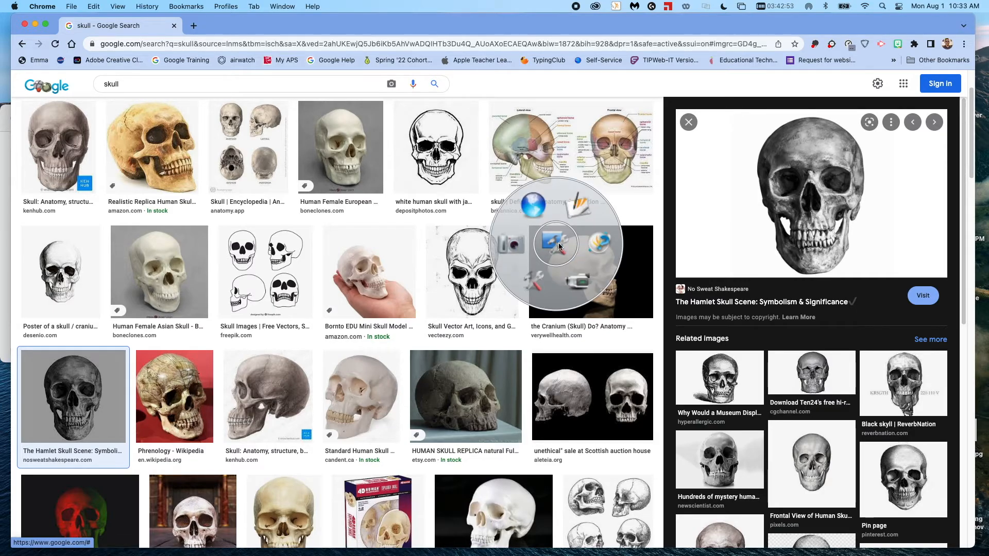
mouse_move(508, 250)
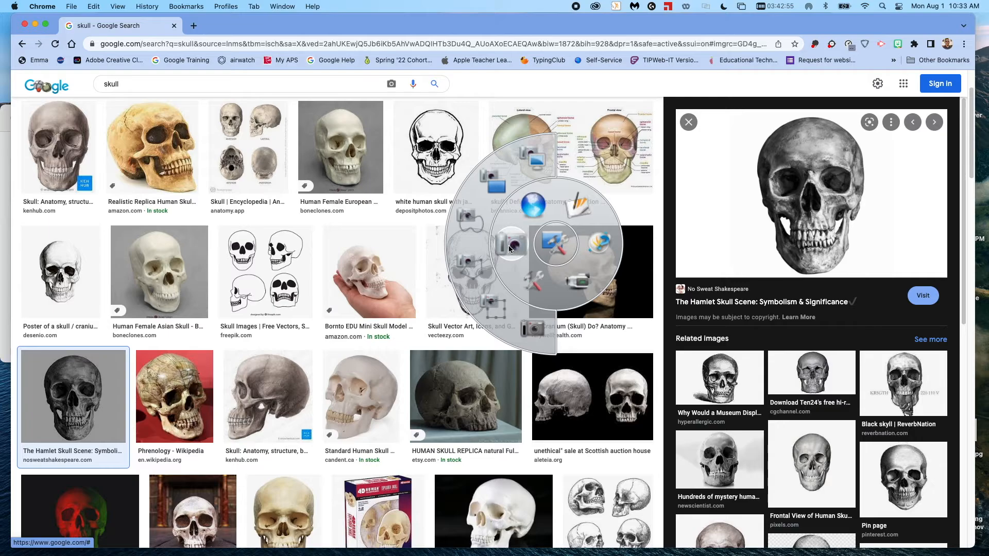
left_click(499, 314)
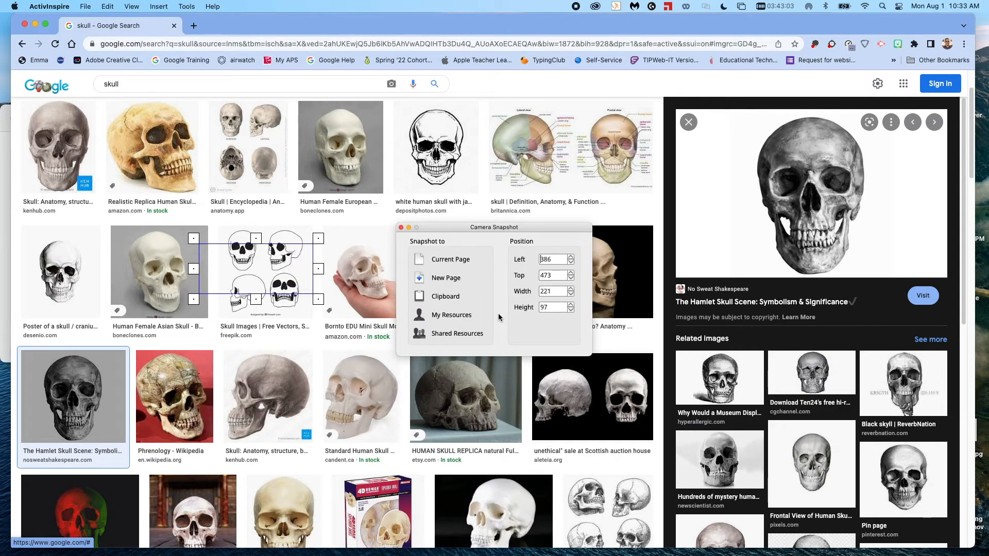
mouse_move(529, 277)
left_mouse_down()
mouse_move(898, 180)
mouse_move(942, 136)
mouse_move(934, 130)
mouse_move(946, 104)
left_mouse_up()
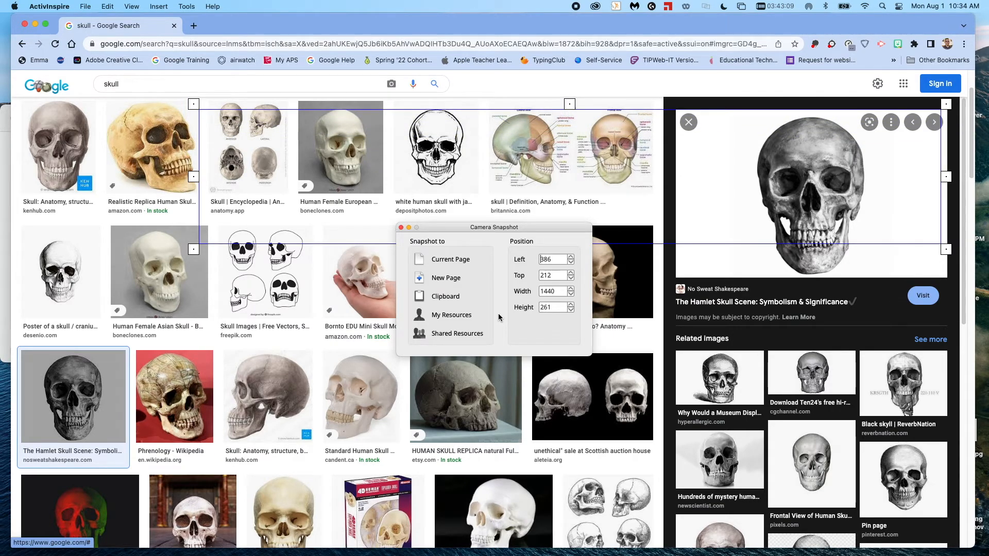
left_click_drag(193, 249, 679, 281)
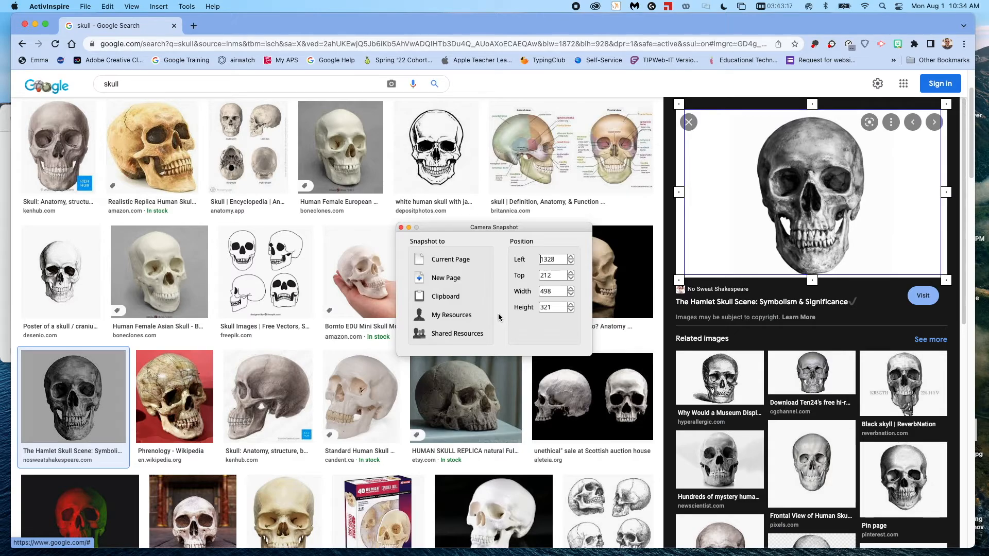
mouse_move(951, 279)
left_mouse_down()
mouse_move(899, 246)
mouse_move(952, 277)
left_mouse_up()
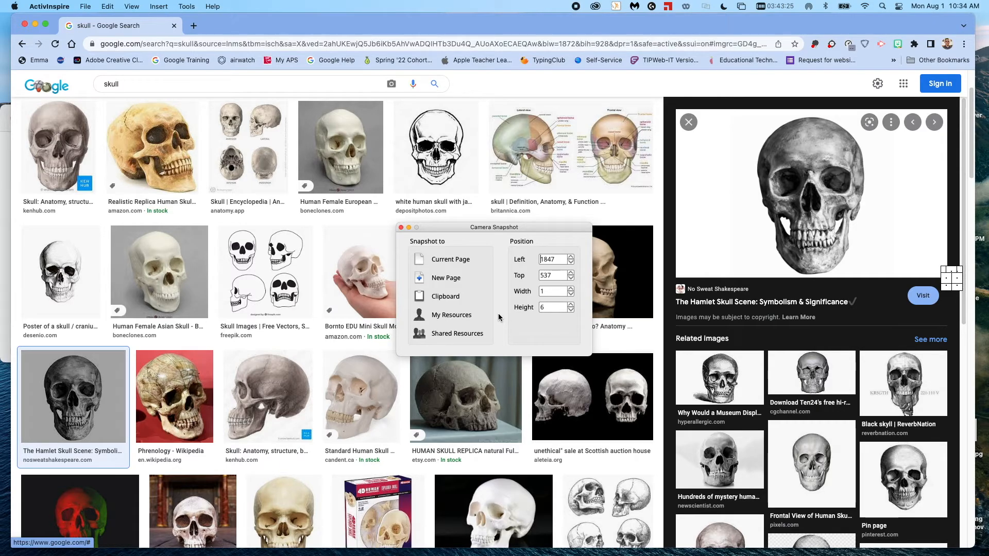
left_click_drag(952, 277, 676, 219)
left_click_drag(951, 219, 942, 114)
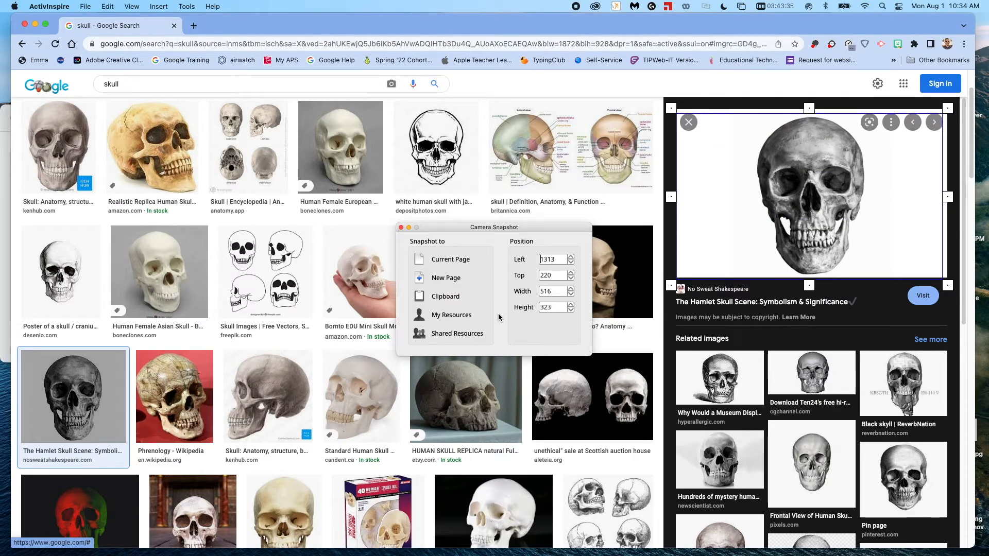
left_click_drag(953, 197, 682, 276)
left_click_drag(818, 191, 818, 110)
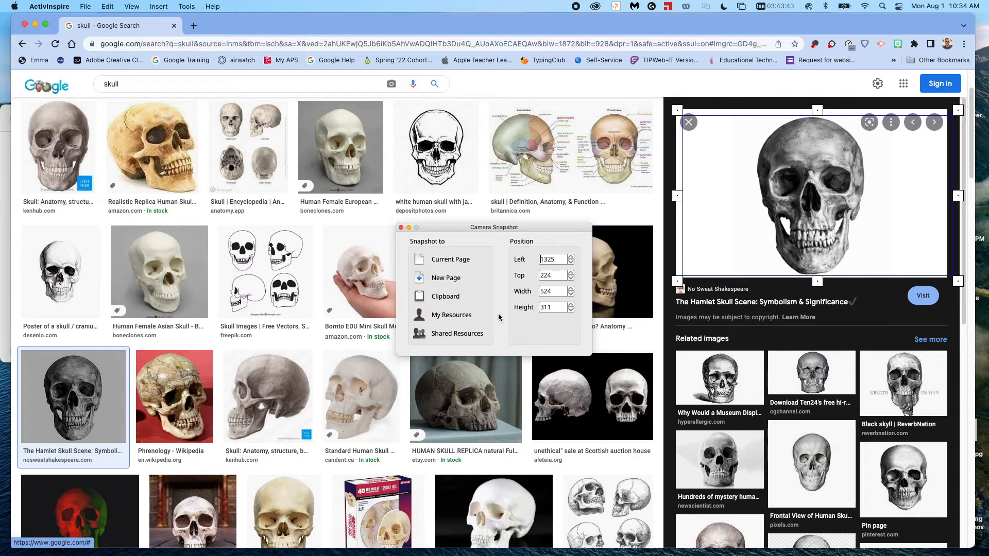
left_click_drag(958, 196, 873, 196)
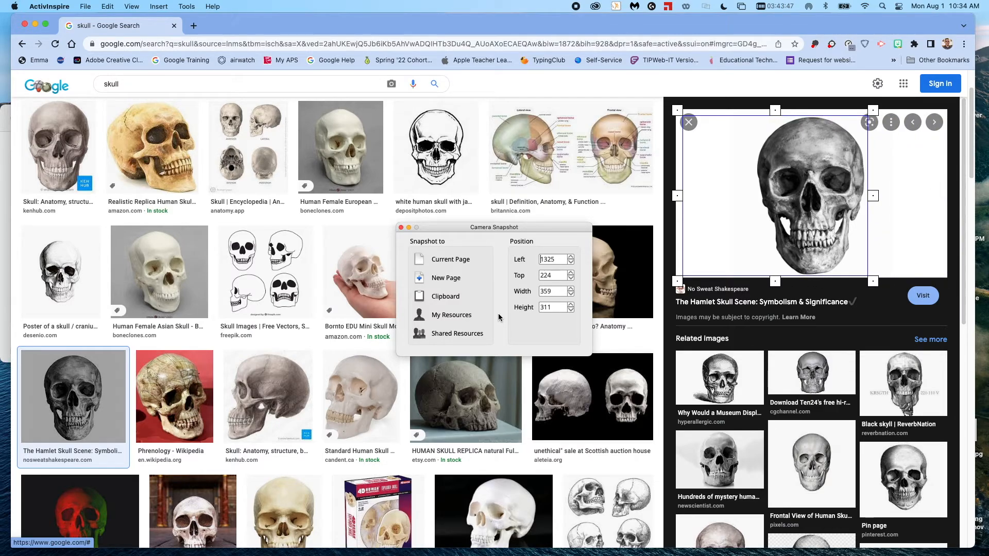
left_click_drag(776, 196, 813, 196)
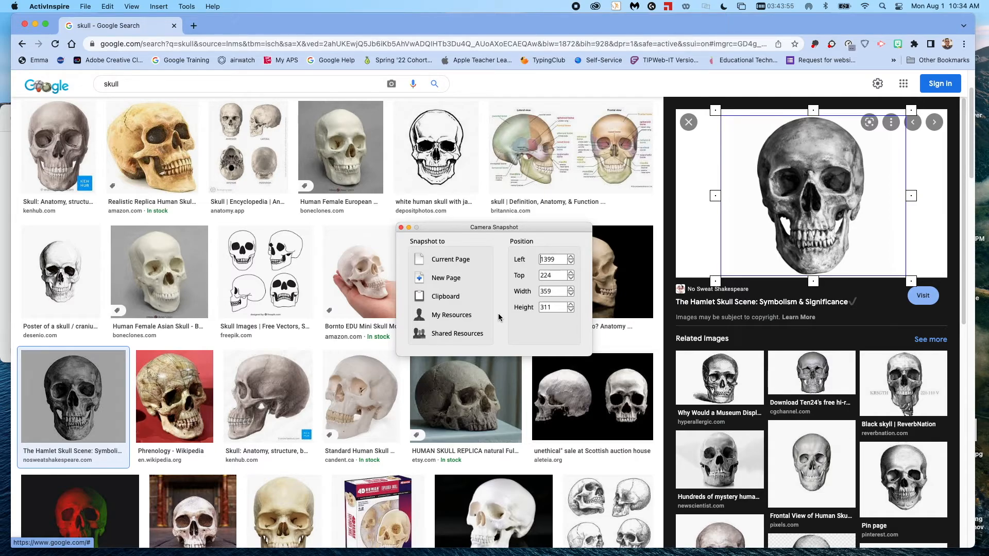
left_click(468, 263)
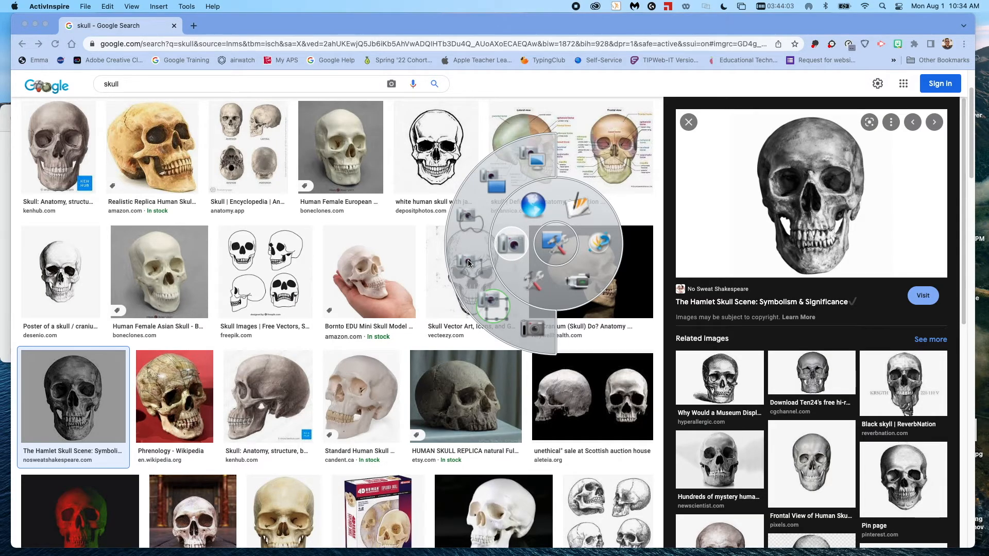
Return to the flipchart and move the skull snapshot up and enlarge it on page 8.
left_click(582, 208)
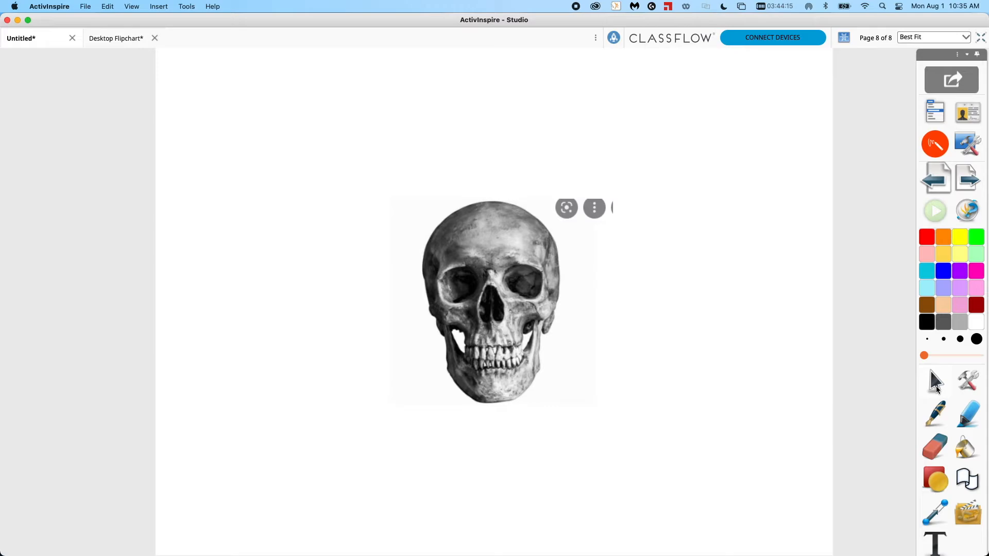
left_click_drag(507, 341, 366, 234)
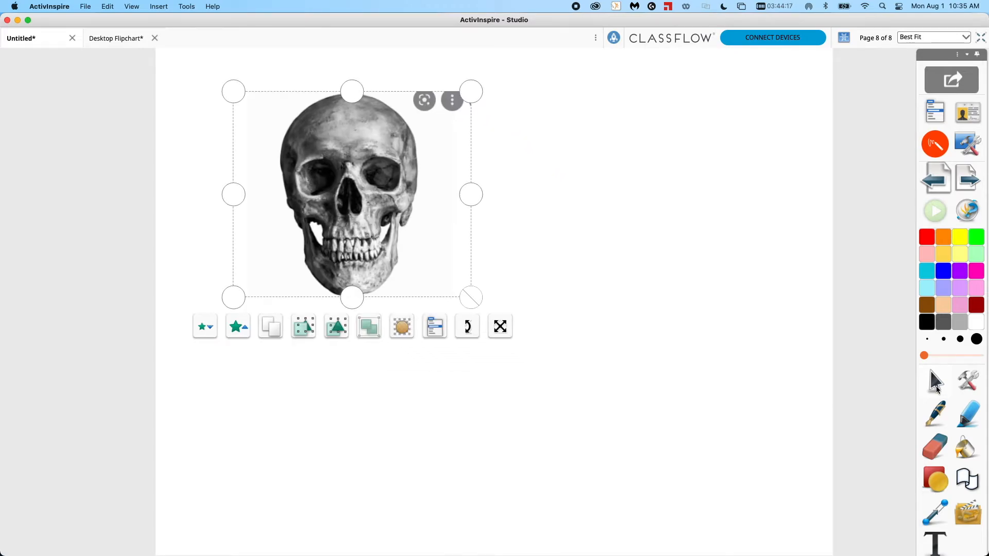
left_click_drag(470, 301, 670, 469)
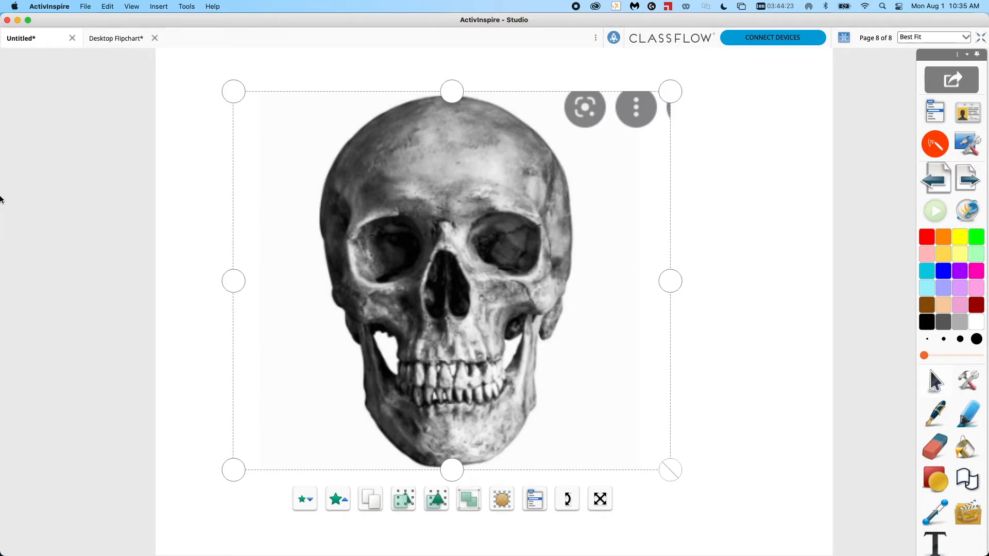
Open Photo Booth, take a webcam photo, drag it onto the flipchart page and close Photo Booth.
mouse_move(2, 201)
left_click(18, 203)
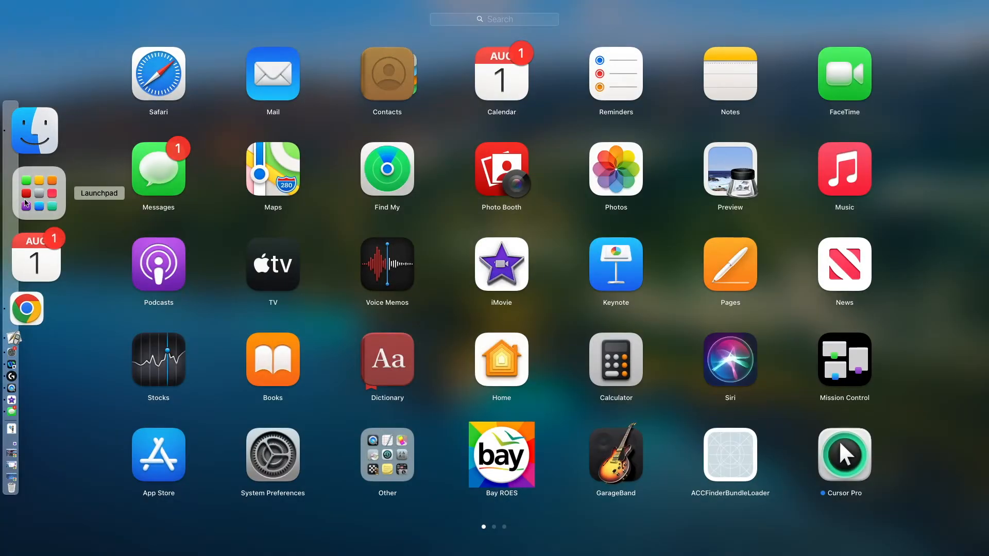
left_click(489, 176)
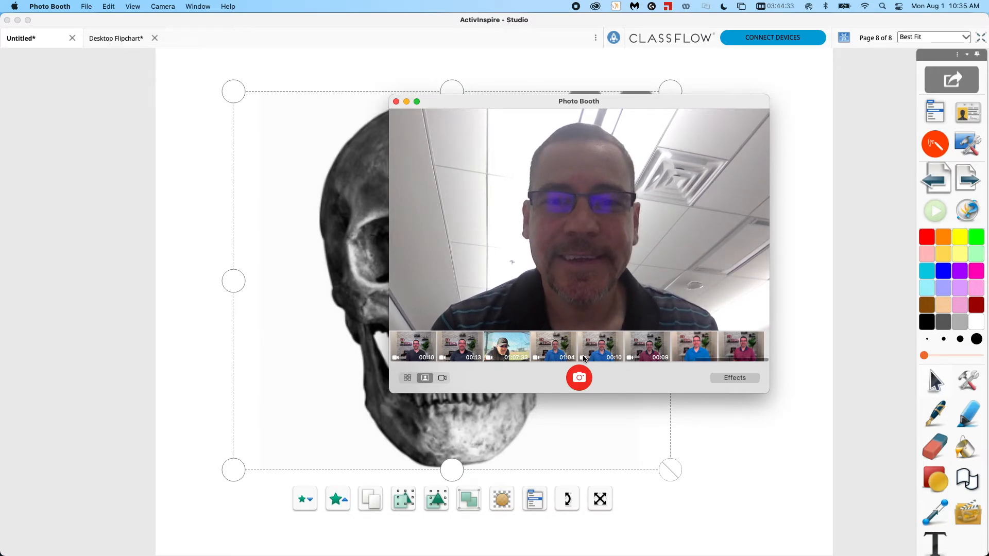
left_click(585, 380)
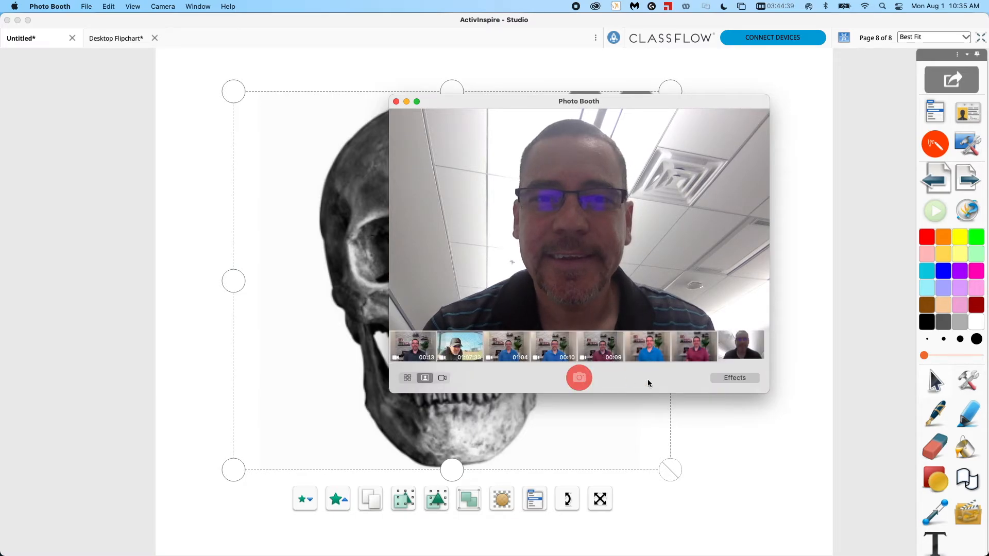
left_click_drag(738, 355, 746, 433)
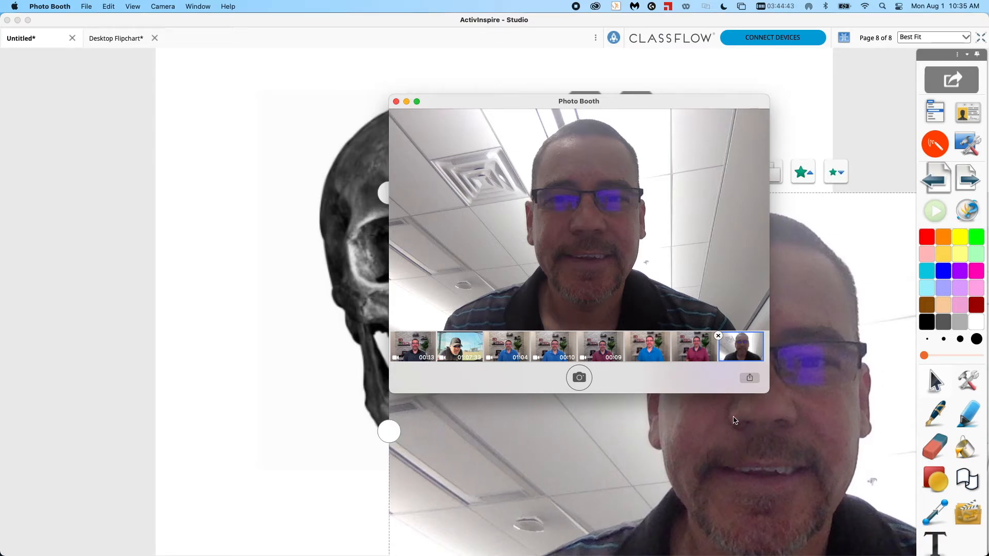
left_click(396, 102)
Move the webcam photo so it covers the page over the skull, then reselect it.
left_click_drag(557, 257, 266, 137)
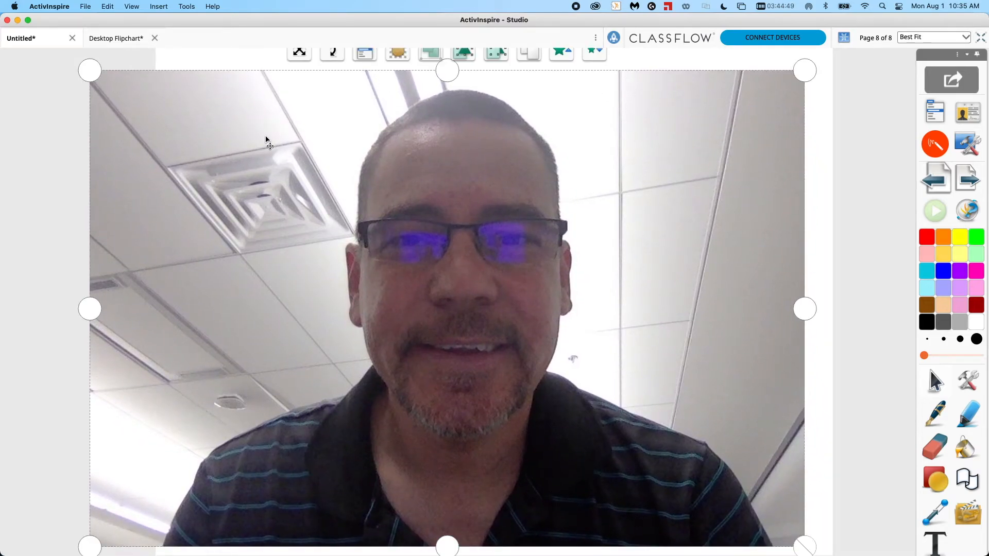
left_click(628, 62)
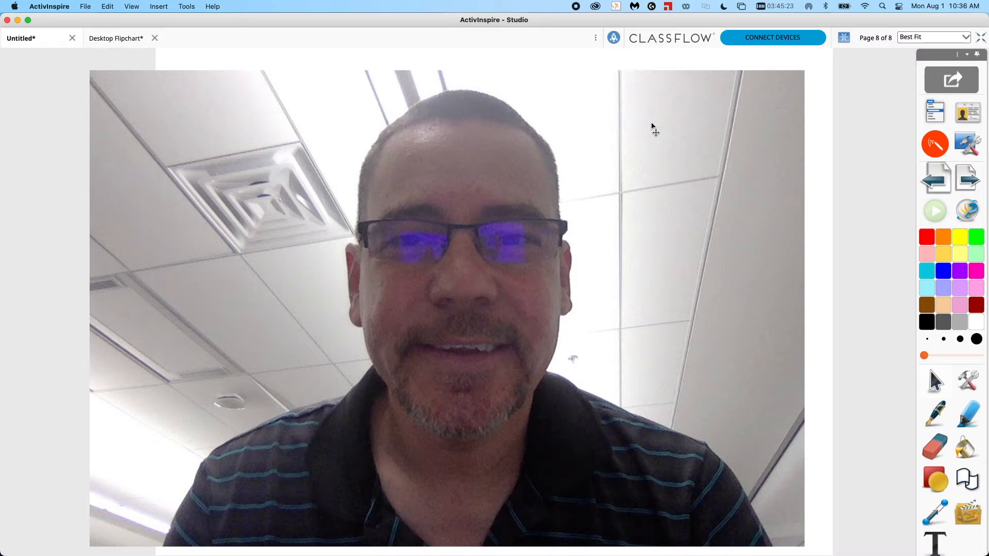
left_click(652, 127)
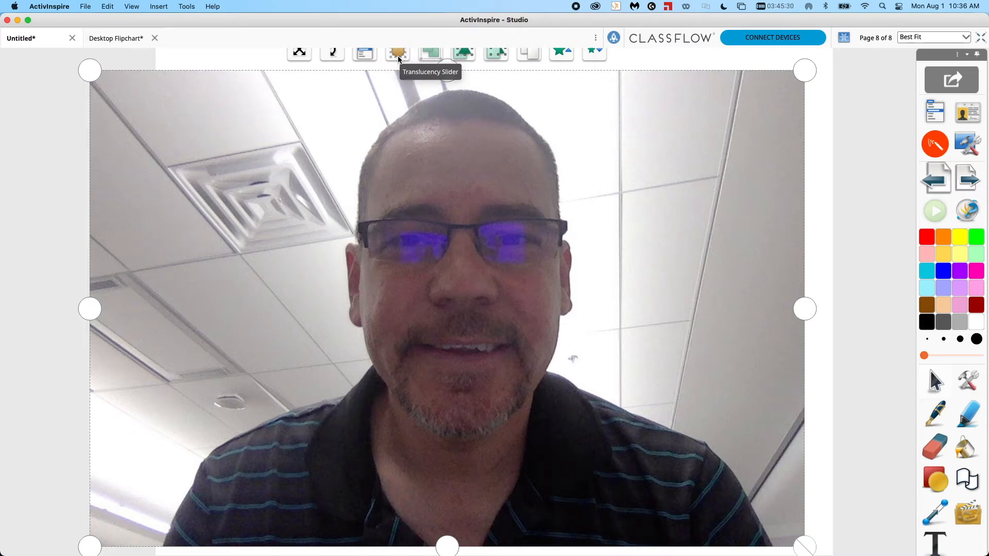
Make the photo semi-transparent with the Translucency Slider.
left_click_drag(391, 86, 329, 77)
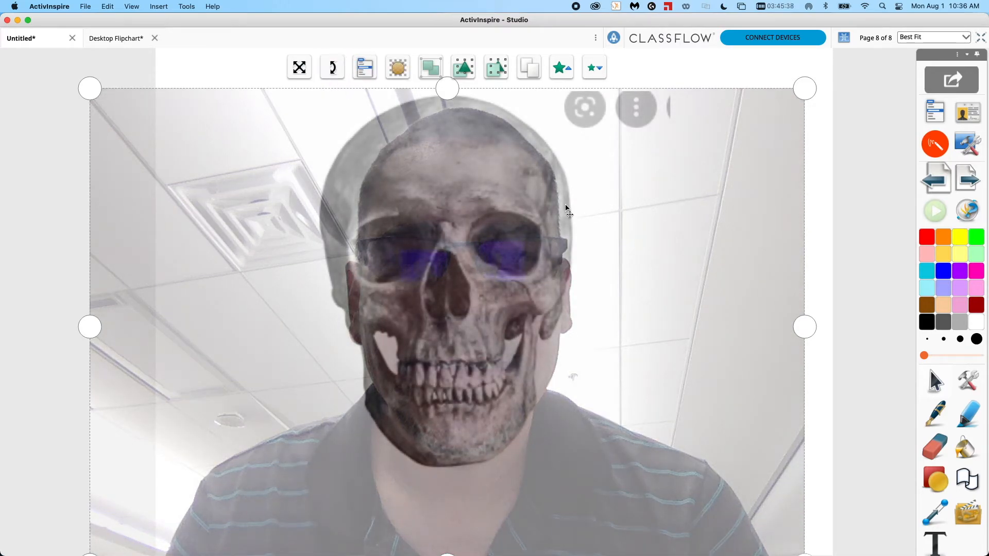
left_click_drag(333, 69, 314, 81)
Rotate the photo slightly and restore its full opacity with the Translucency Slider.
mouse_move(321, 151)
left_mouse_down()
mouse_move(319, 139)
mouse_move(313, 149)
left_mouse_up()
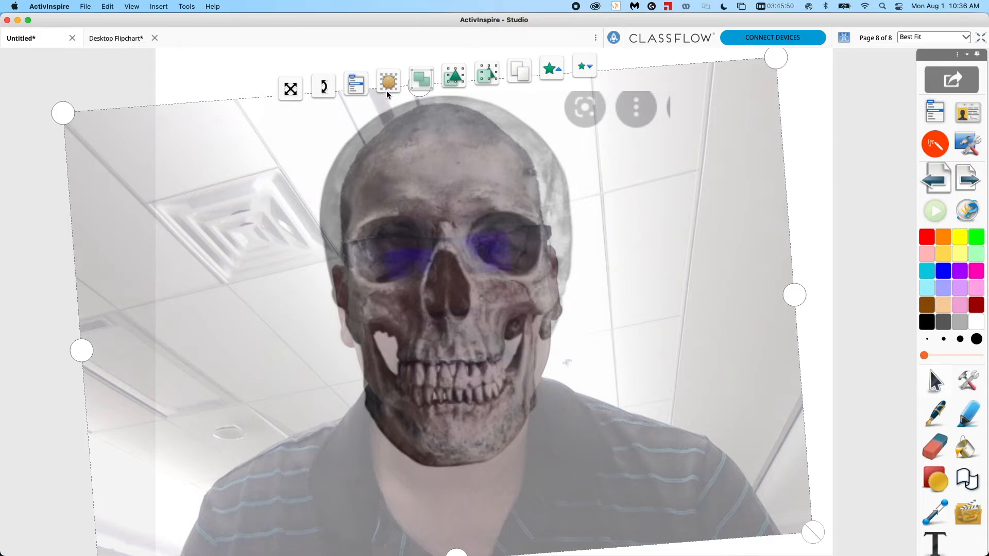
left_click_drag(387, 89, 489, 96)
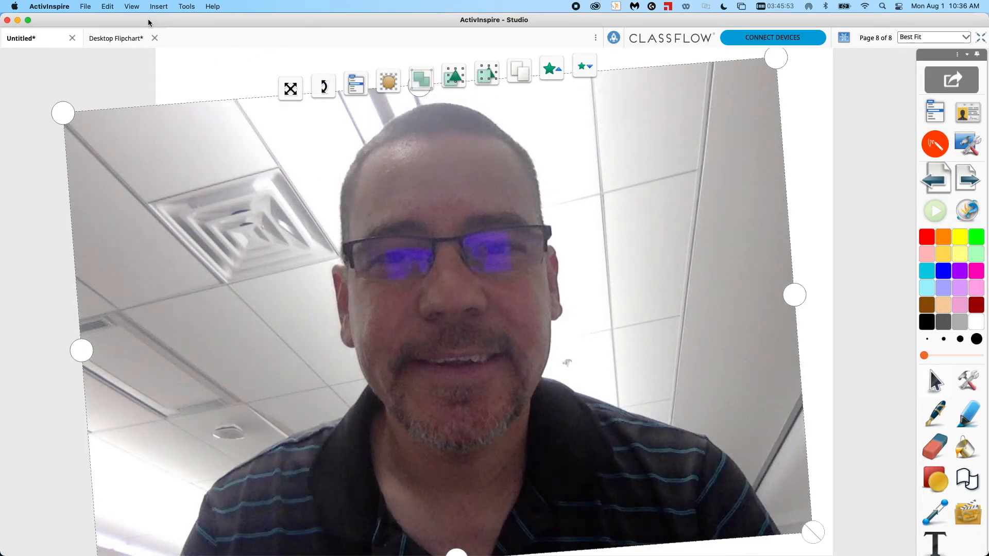
Open the Object Browser and move Image2 from the Middle Layer into the Top Layer.
left_click(132, 8)
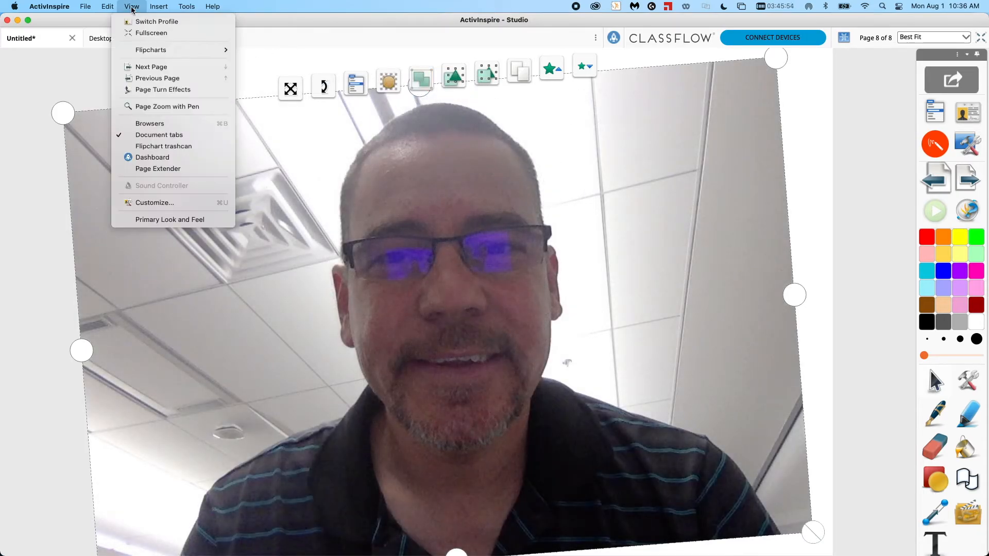
left_click(145, 126)
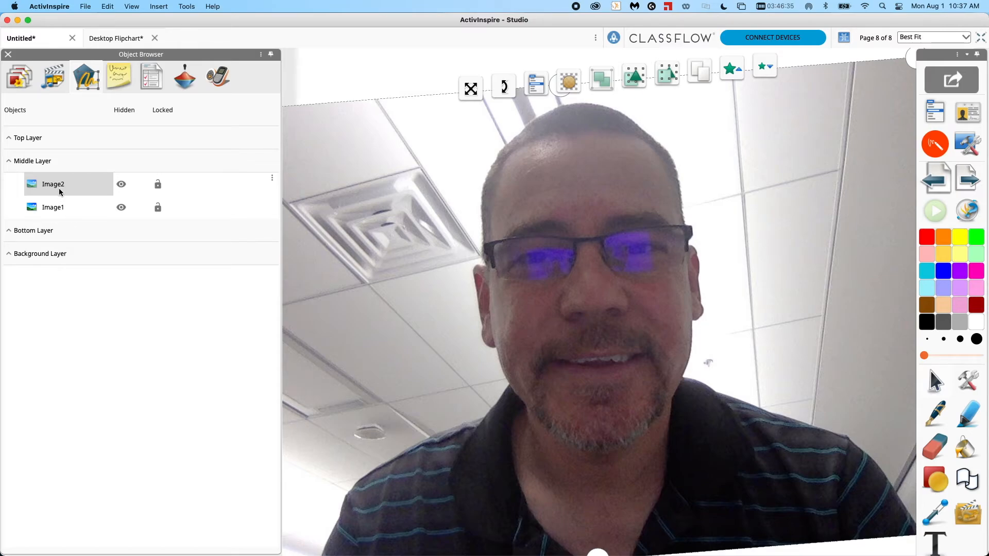
left_click_drag(54, 188, 77, 160)
left_click_drag(75, 162, 75, 140)
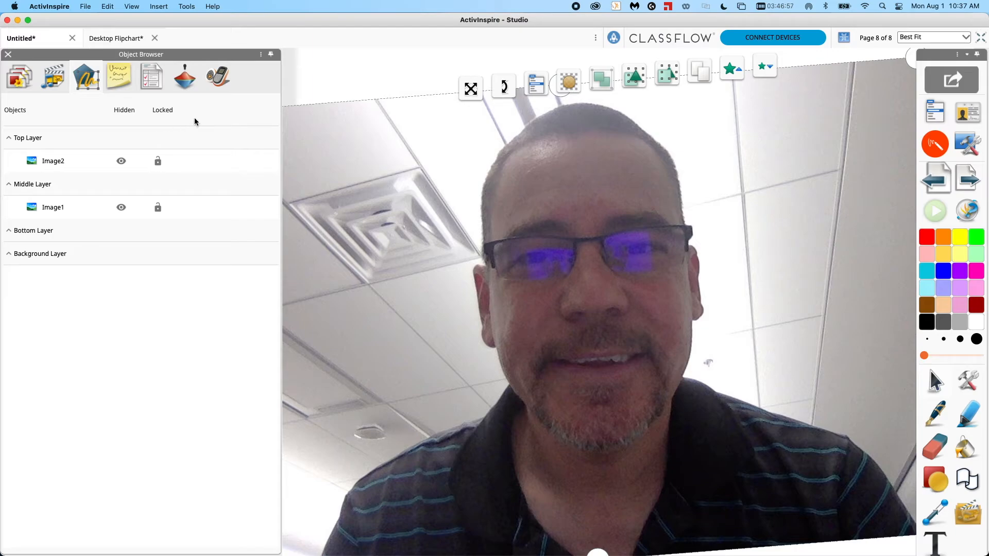
Lock both images in the Object Browser and close the browser.
left_click(163, 114)
left_click(324, 84)
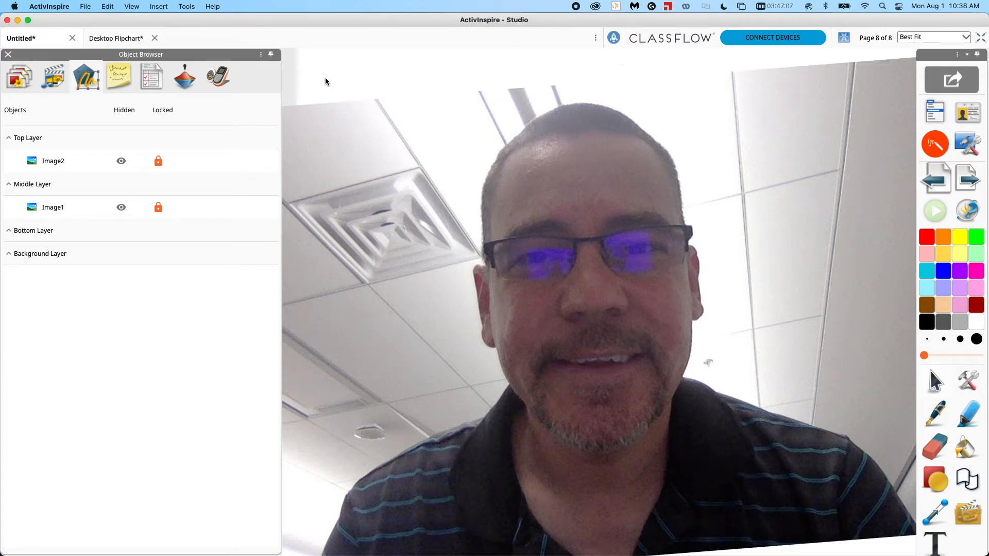
left_click(8, 55)
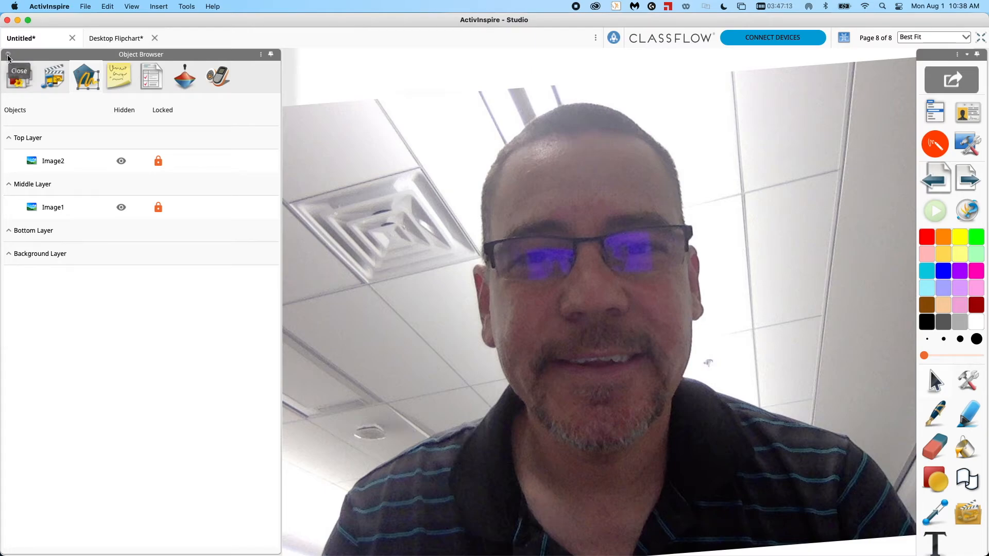
Take an area snapshot of the skull image on the web page into the current flipchart page and return to the flipchart.
left_click(967, 147)
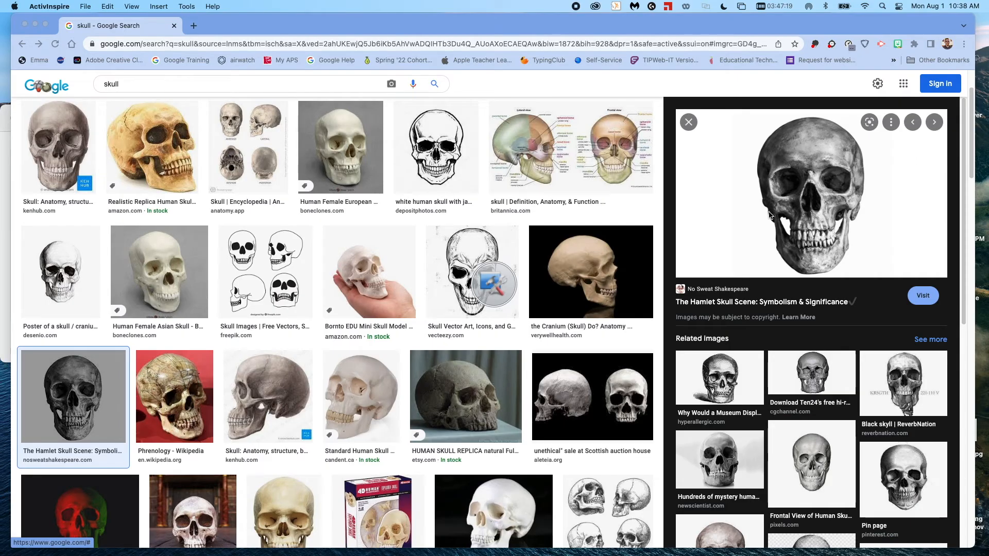
left_click(494, 283)
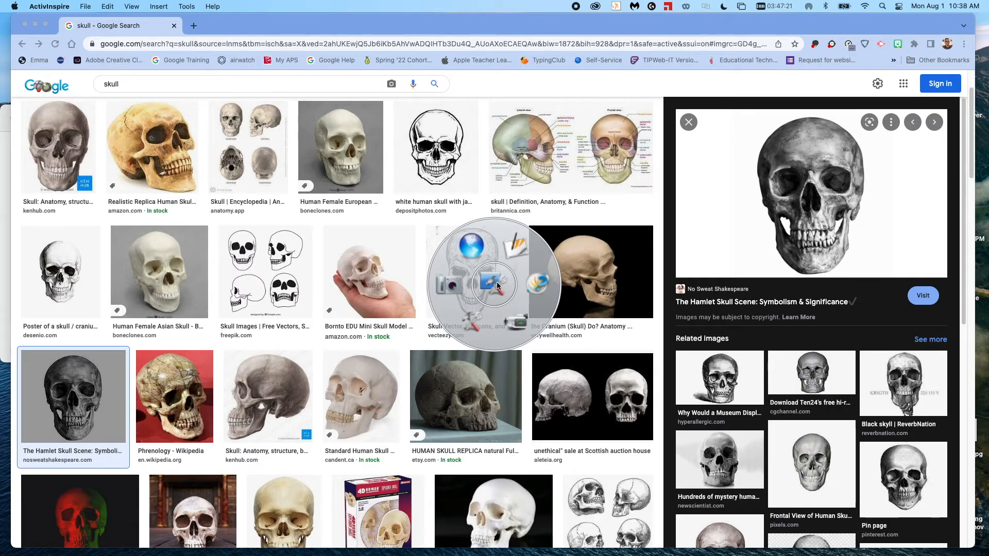
left_click(448, 284)
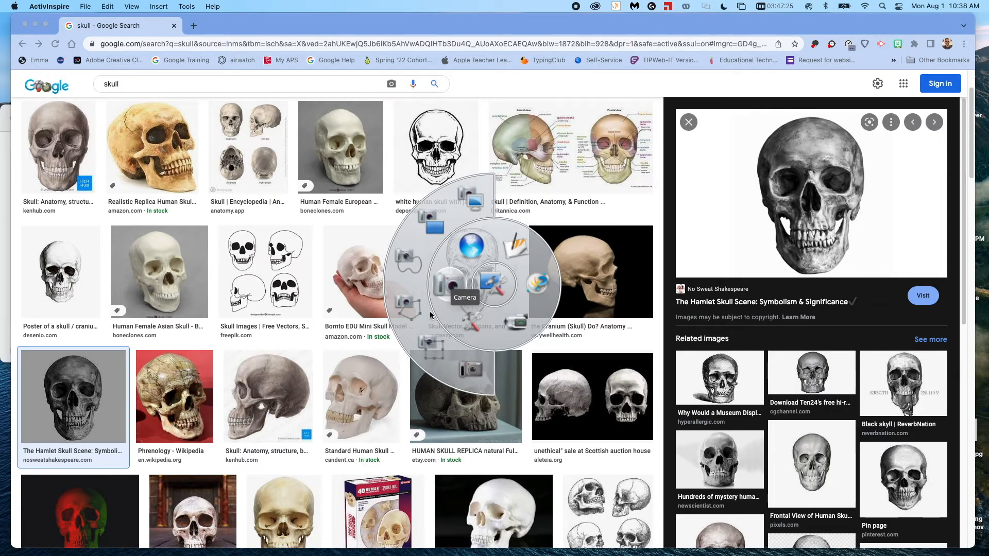
left_click(432, 350)
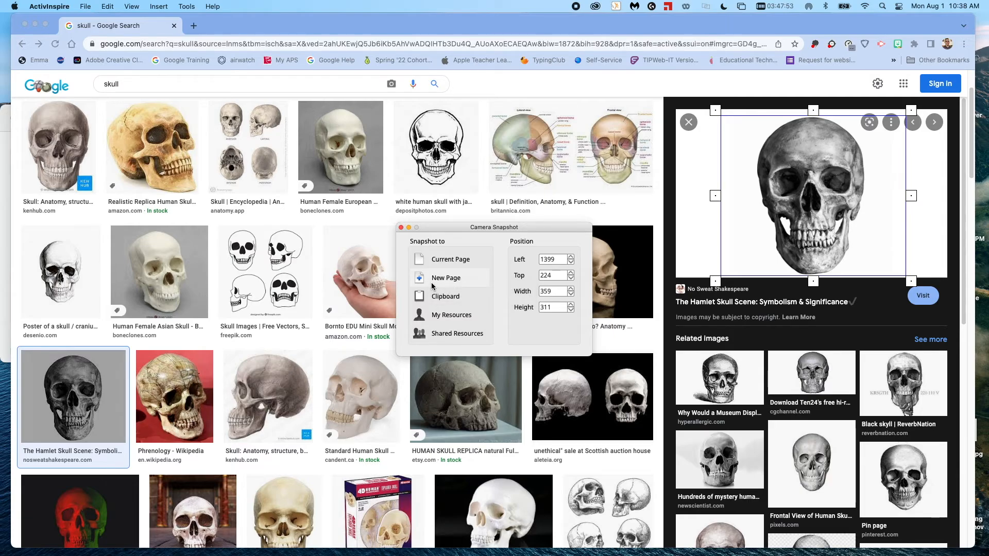
left_click(401, 229)
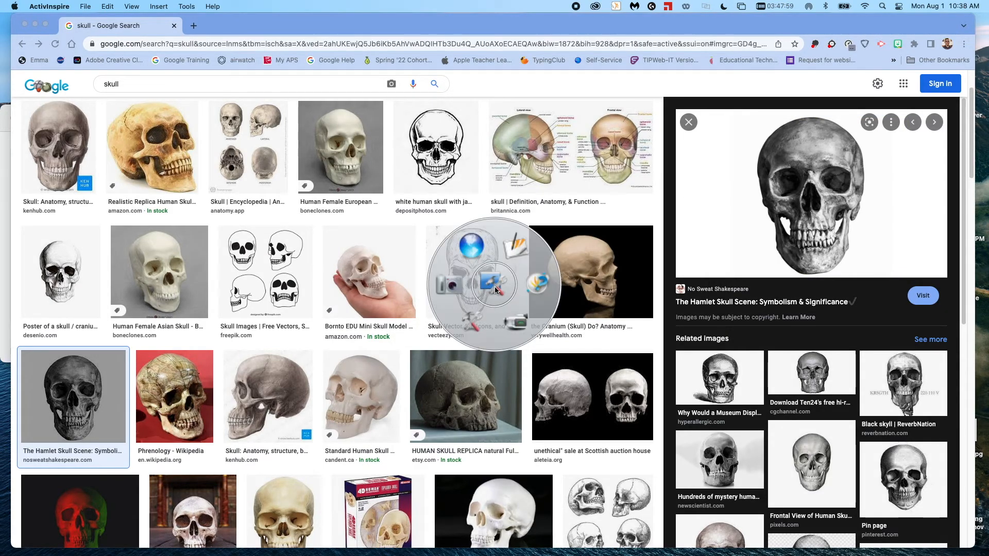
left_click(509, 255)
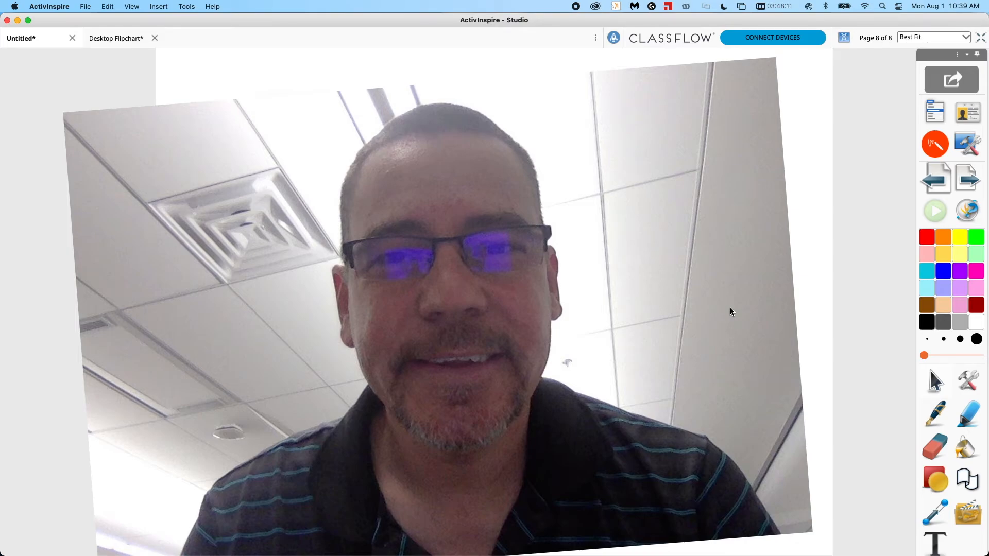
Choose Magic Ink with a thicker width and paint strokes across the face photo to reveal the skull beneath.
left_click(971, 383)
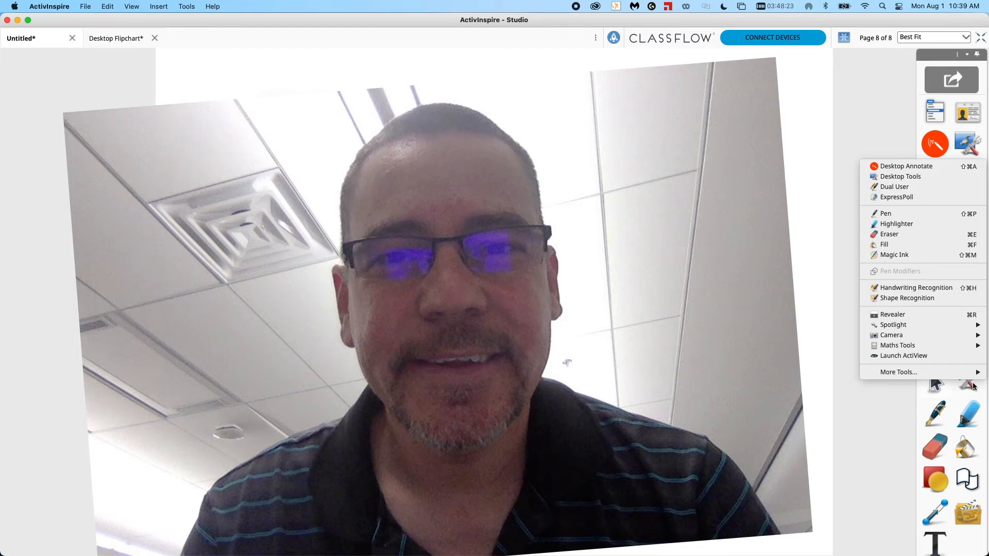
left_click(907, 254)
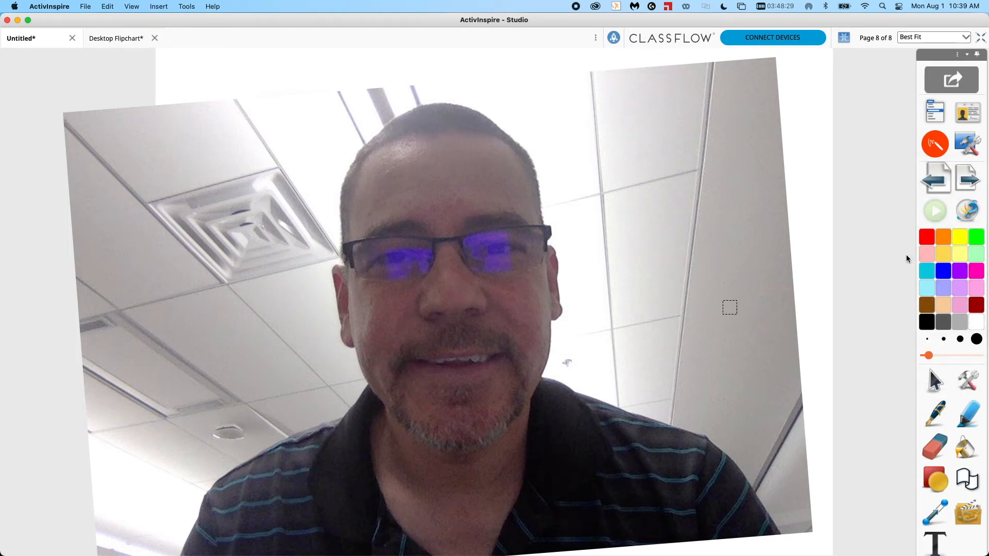
left_click(943, 339)
left_click(960, 340)
mouse_move(588, 124)
left_mouse_down()
mouse_move(487, 263)
mouse_move(426, 424)
mouse_move(426, 444)
mouse_move(581, 106)
mouse_move(476, 473)
left_mouse_up()
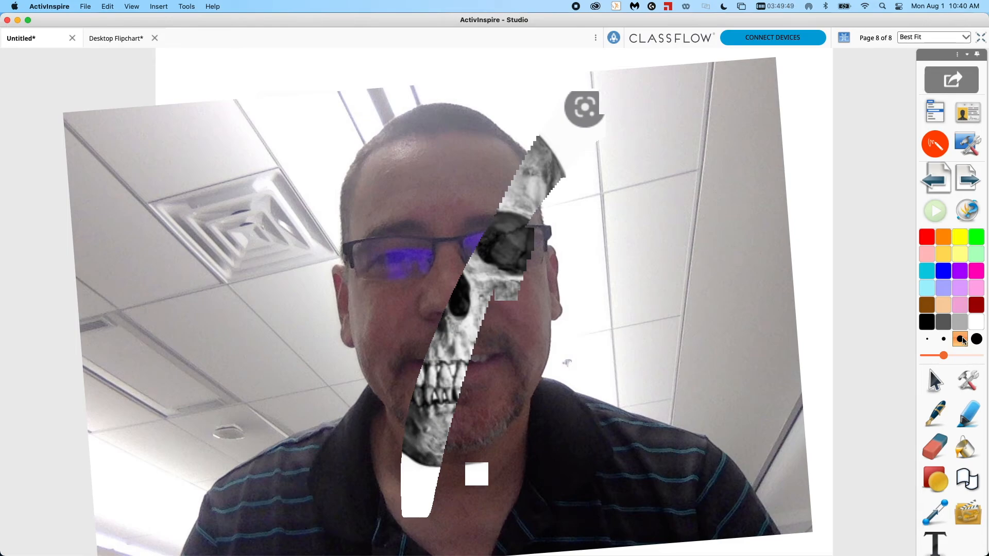
mouse_move(701, 133)
left_mouse_down()
mouse_move(558, 192)
mouse_move(538, 216)
mouse_move(617, 91)
mouse_move(484, 171)
mouse_move(398, 319)
left_mouse_up()
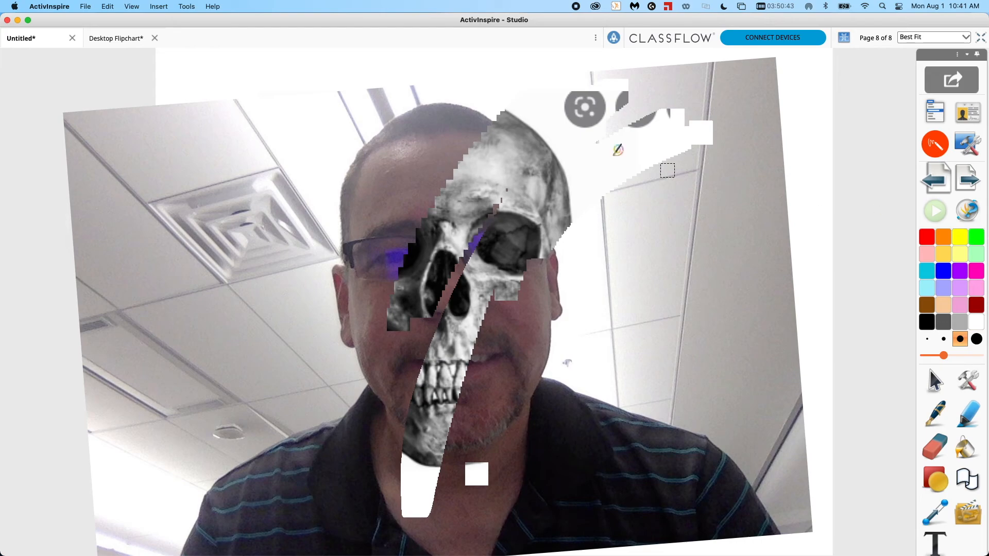
Open the flipchart's file commands.
left_click(86, 7)
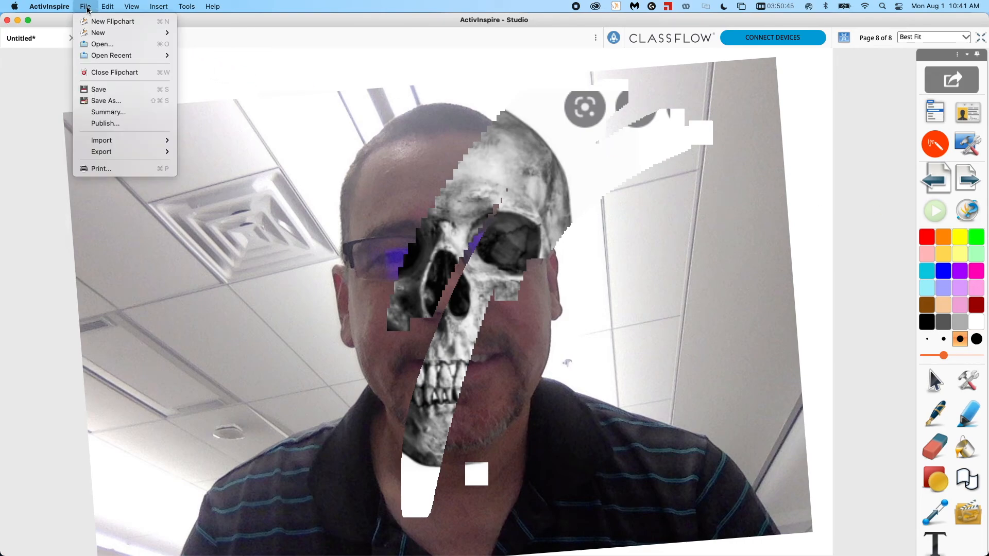